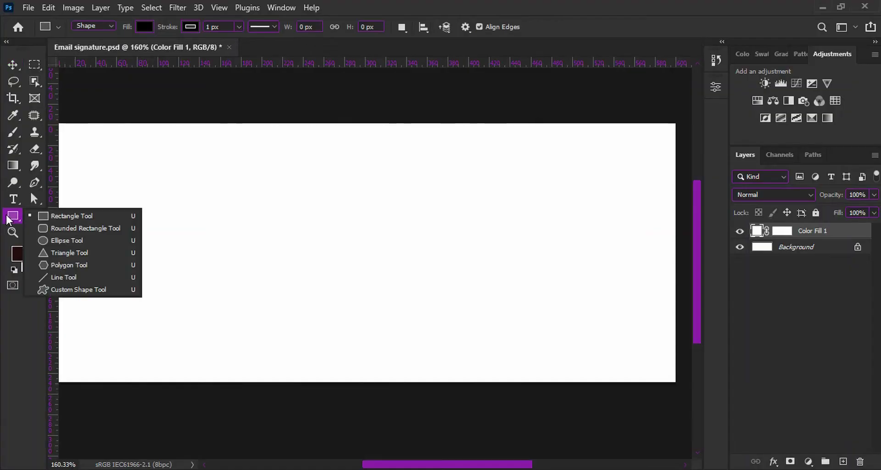
Draw a 125 px circle on the left of the banner and fill it orange.
click(67, 240)
drag(115, 201, 274, 319)
click(566, 217)
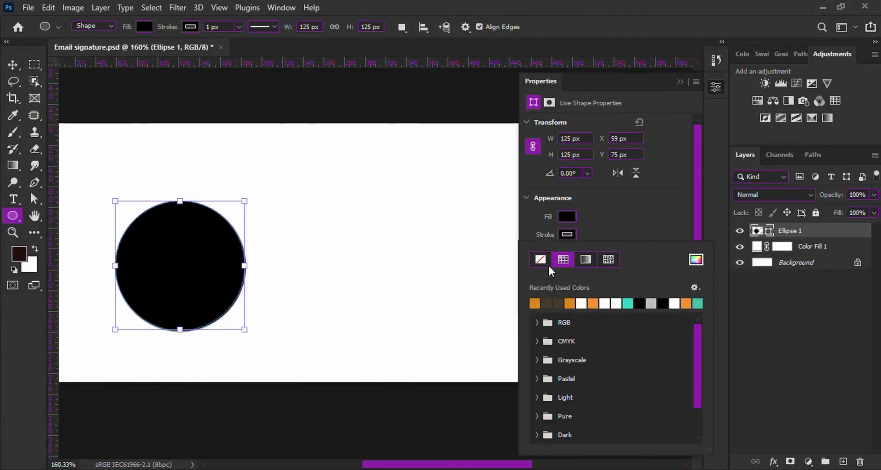
click(569, 221)
click(557, 286)
key(v)
click(715, 87)
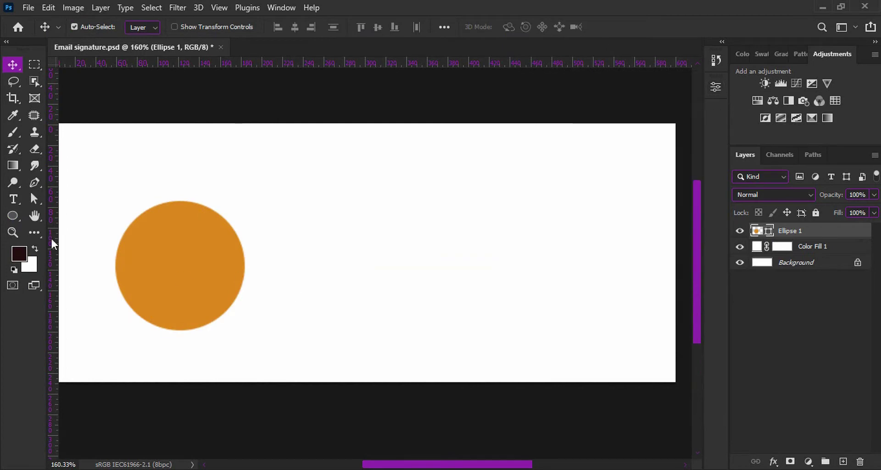
Draw a narrow 28×137 px orange bar against the banner's right edge.
right_click(12, 215)
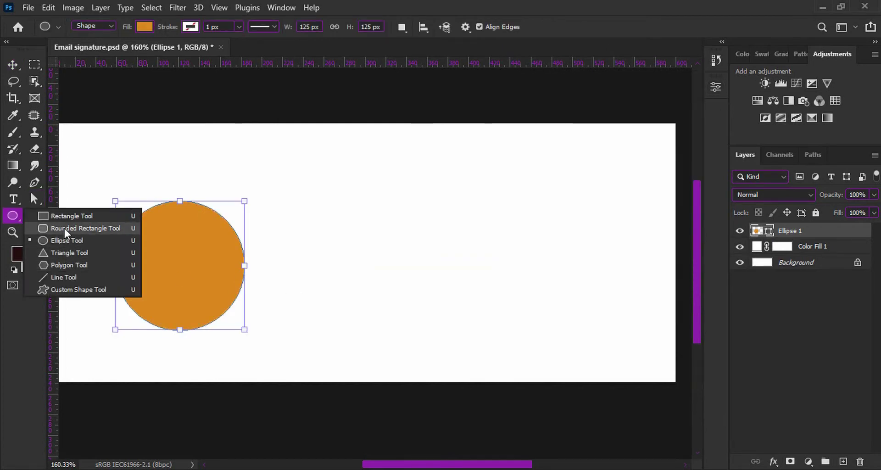
click(64, 216)
drag(661, 195, 664, 218)
drag(688, 340, 689, 341)
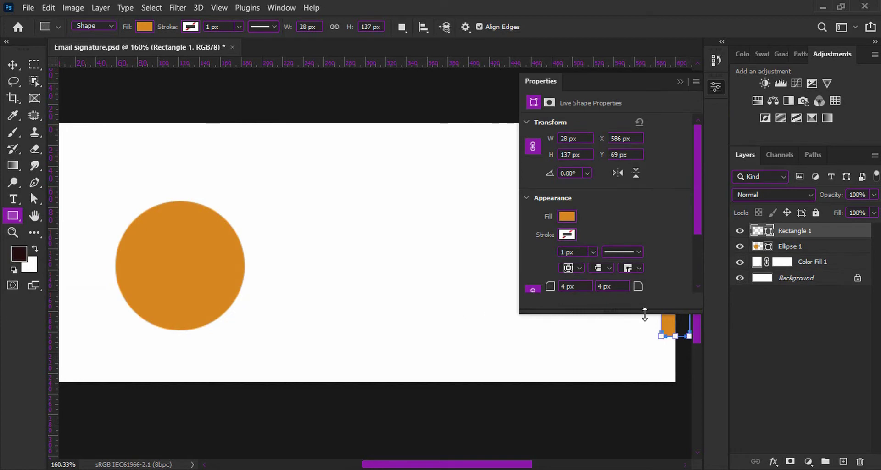
click(716, 87)
Shift the orange circle slightly to the left.
key(v)
drag(208, 285, 168, 285)
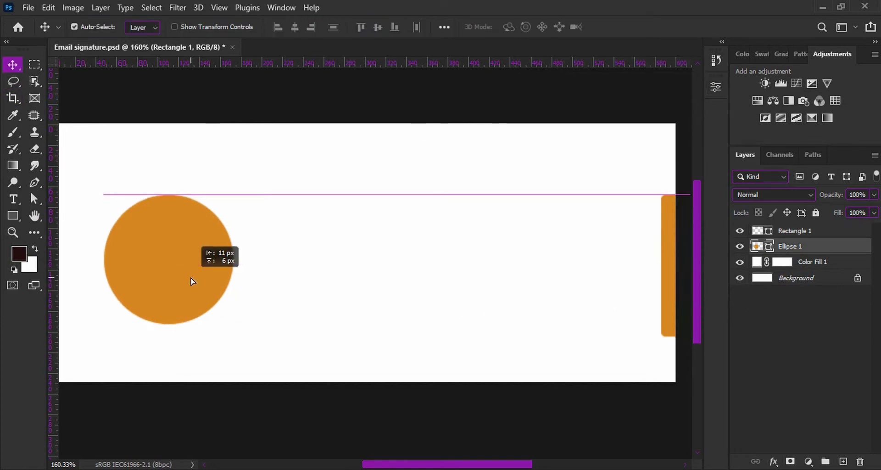
scroll(280, 234, down, 2)
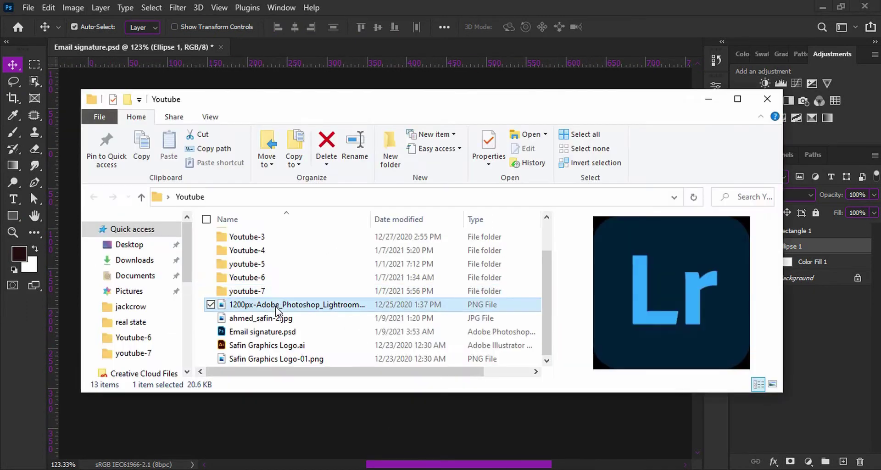
Place the logo PNG into the banner, scaled down beside the orange bar.
click(268, 345)
click(275, 358)
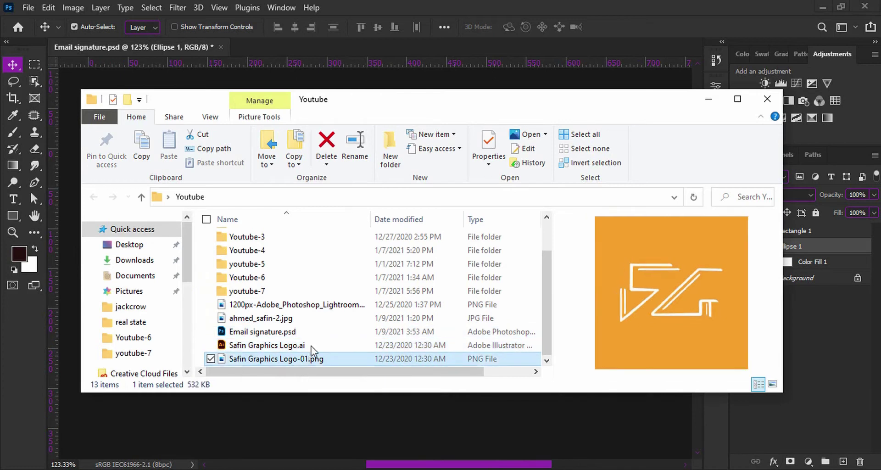
drag(275, 359, 256, 301)
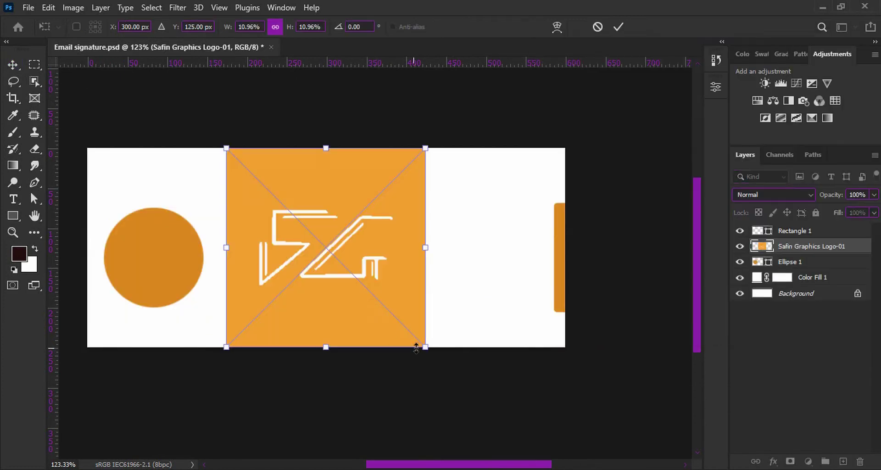
drag(425, 348, 338, 301)
drag(333, 260, 503, 260)
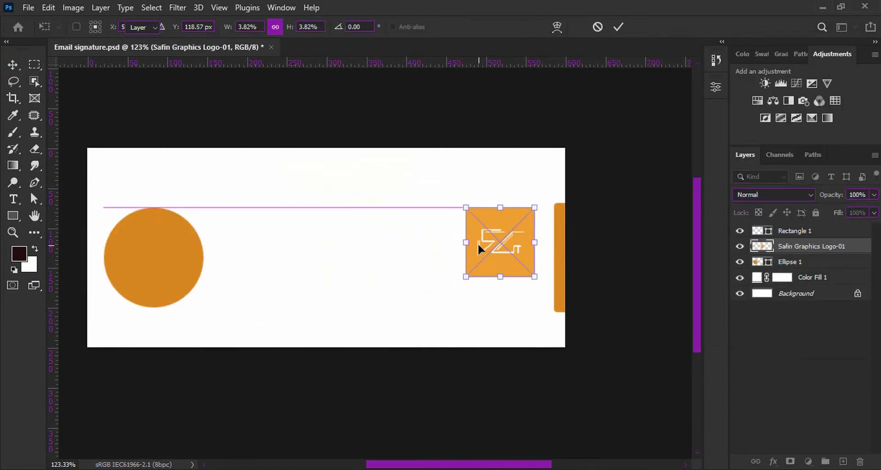
key(t)
Add the person's name as a text line near the banner centre.
click(323, 224)
text(Safin)
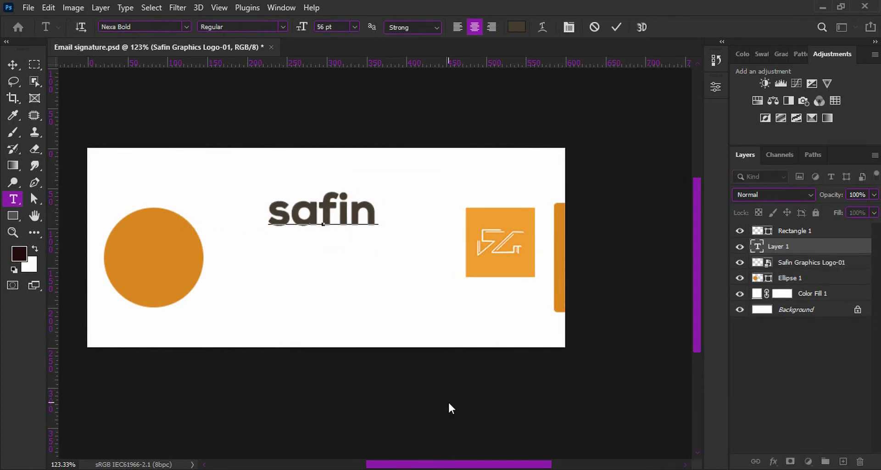
text( A)
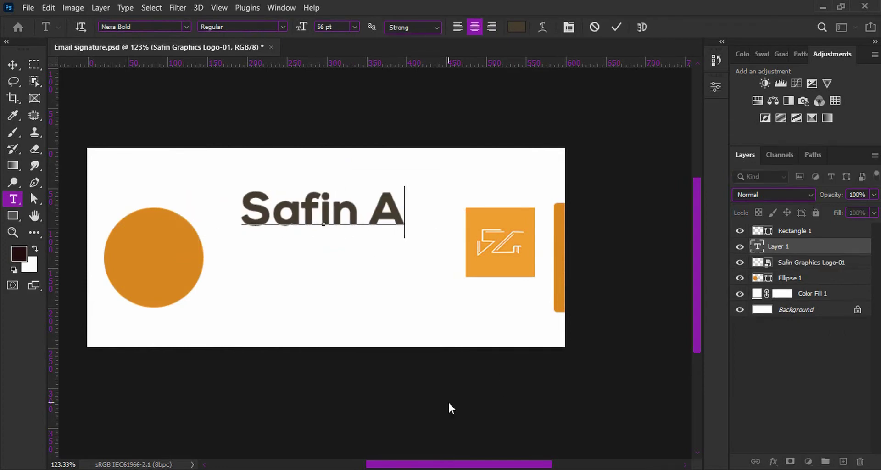
text(hmed)
key(ctrl+Return)
Scale the name text down and position it below the logo.
key(v)
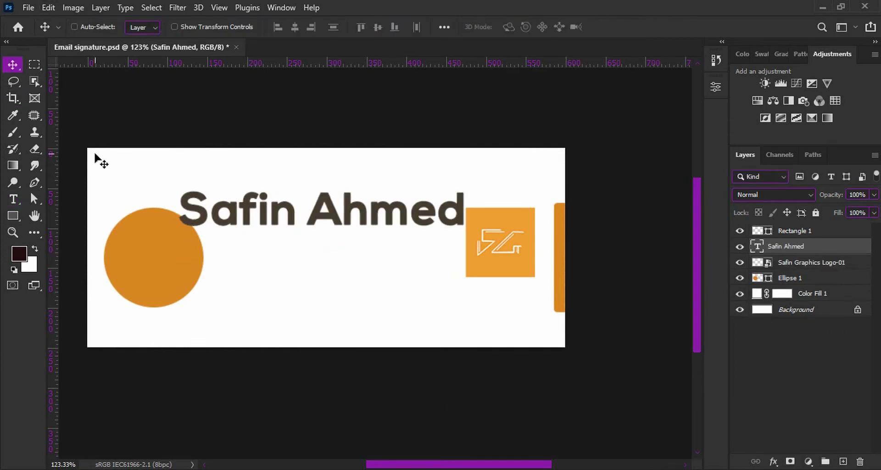
key(ctrl+t)
drag(305, 248, 426, 335)
drag(298, 322, 431, 298)
drag(518, 284, 486, 294)
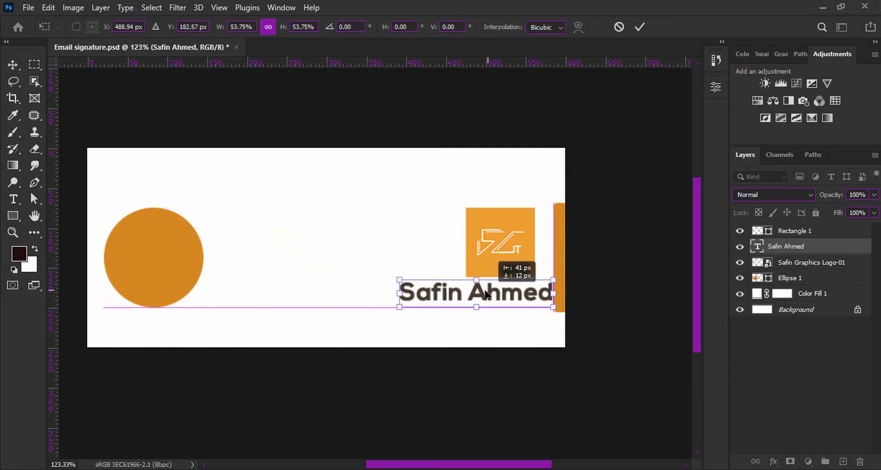
drag(399, 308, 414, 308)
key(Return)
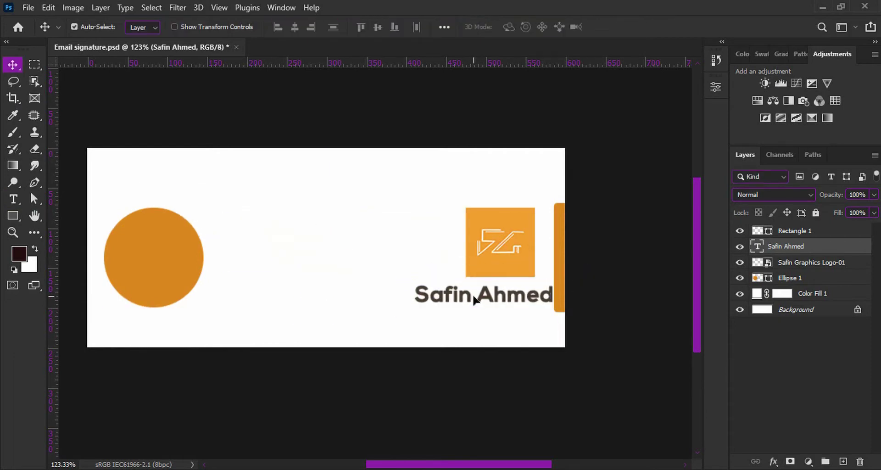
Centre the logo horizontally over the name text, nudging the name left.
click(495, 238)
shift+click(495, 298)
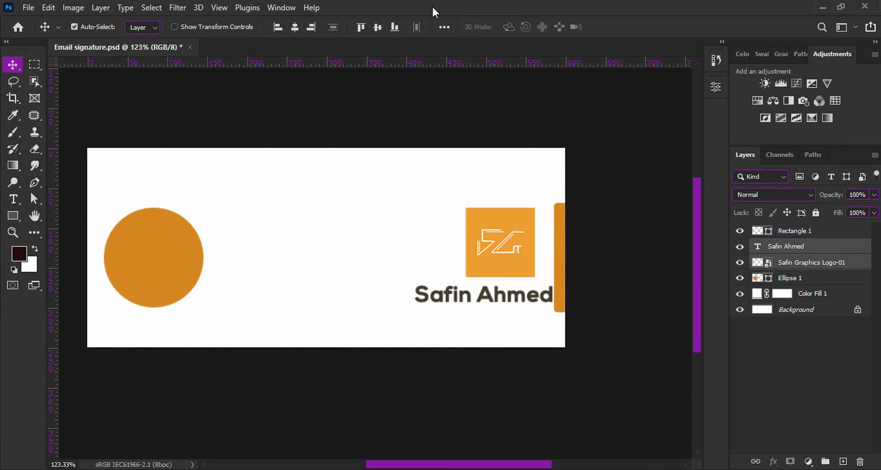
click(378, 27)
click(639, 251)
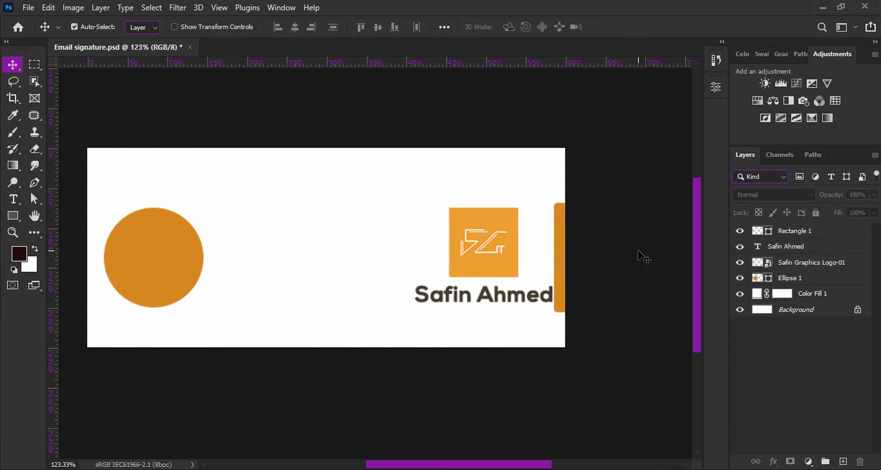
click(797, 246)
key(Left)
key(Left)
key(Left)
click(653, 251)
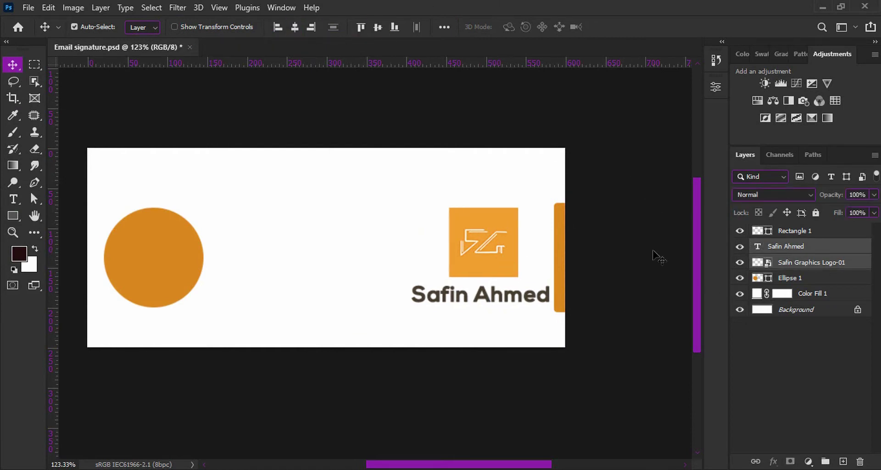
click(377, 26)
key(ctrl+z)
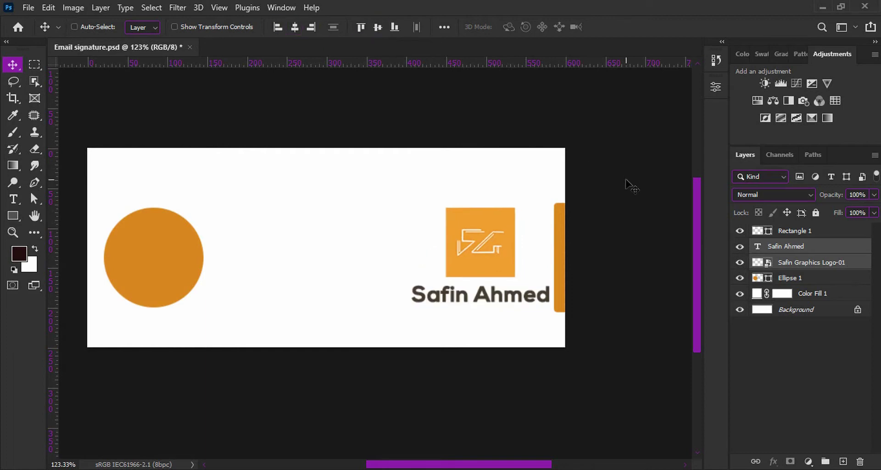
scroll(629, 182, up, 1)
click(503, 425)
Clip the portrait photo to the circle and shrink it to fit.
drag(736, 294, 341, 304)
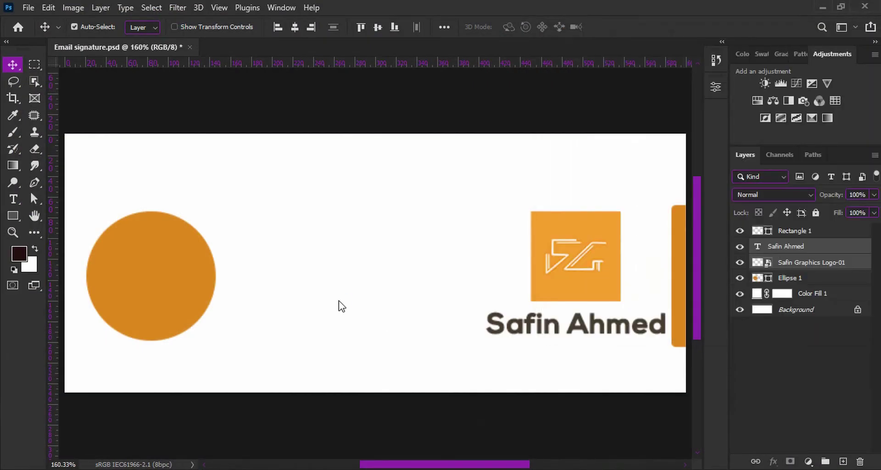
drag(410, 329, 216, 348)
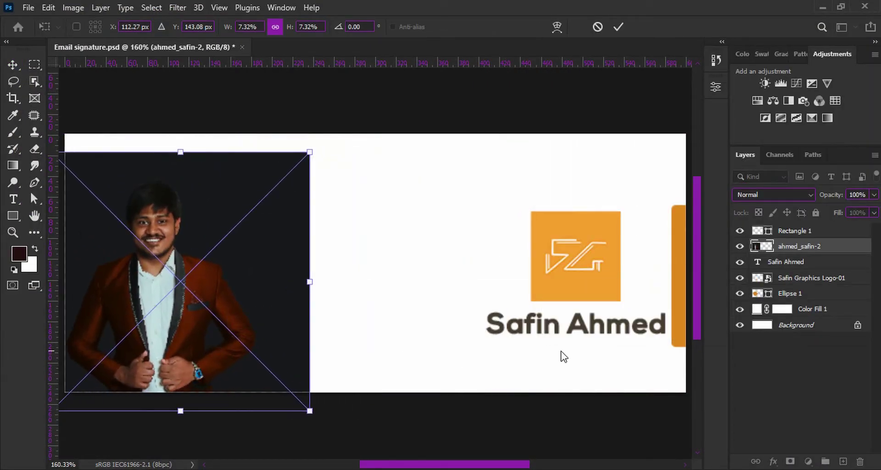
drag(812, 253, 780, 286)
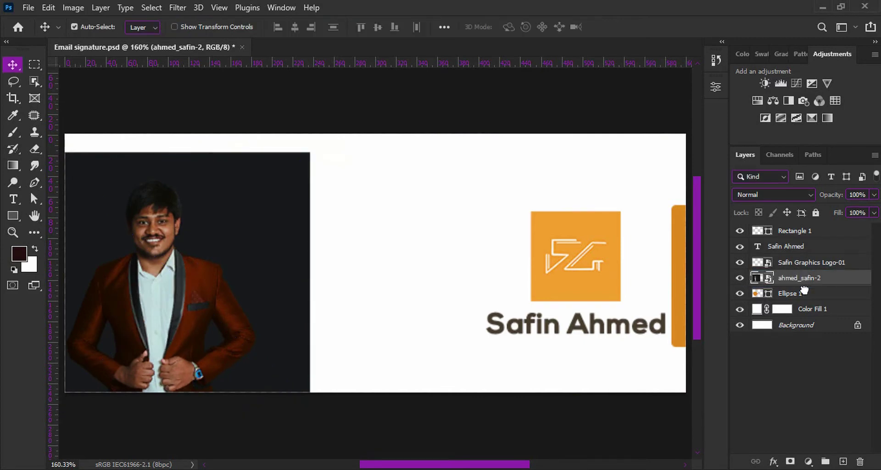
alt+click(770, 293)
key(ctrl+t)
drag(309, 149, 250, 198)
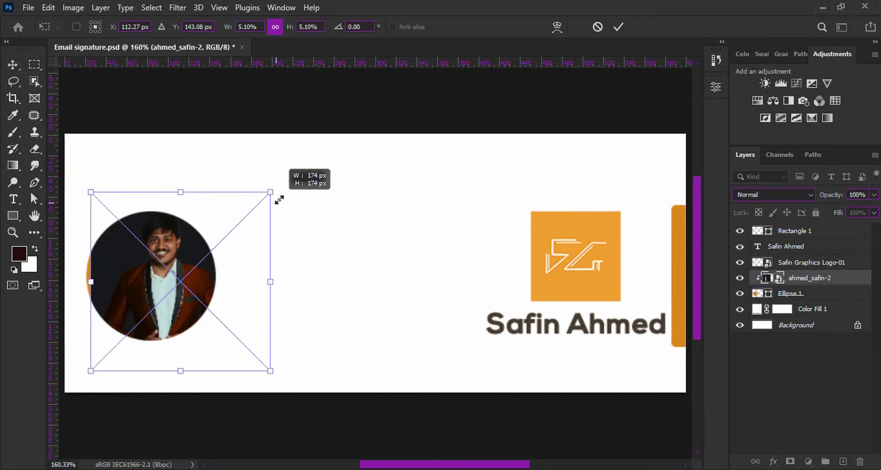
key(Return)
scroll(257, 243, down, 2)
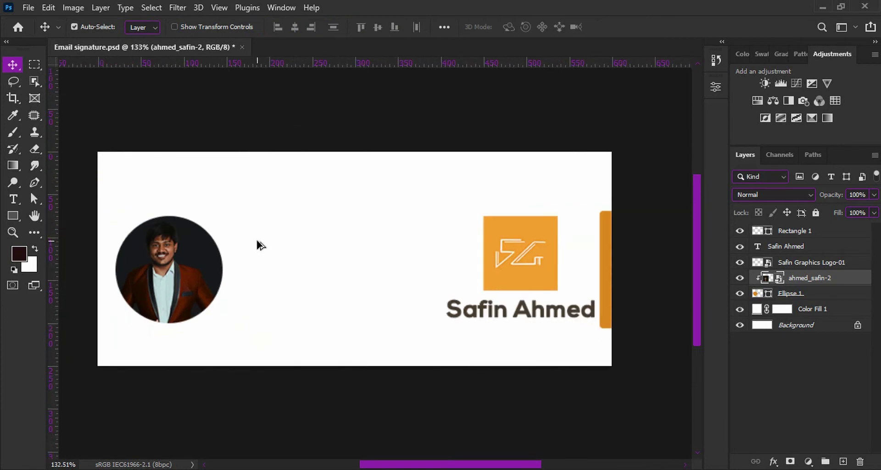
Give the circle a thick orange outline.
double_click(761, 293)
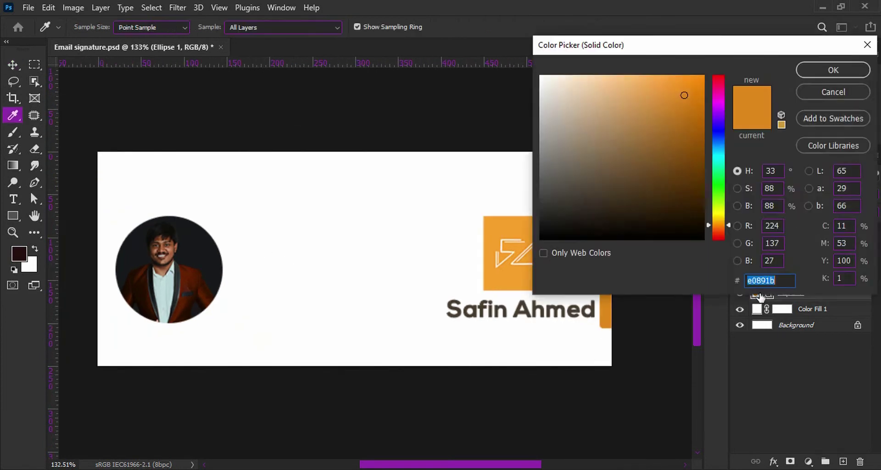
click(833, 69)
click(715, 87)
click(565, 237)
click(565, 256)
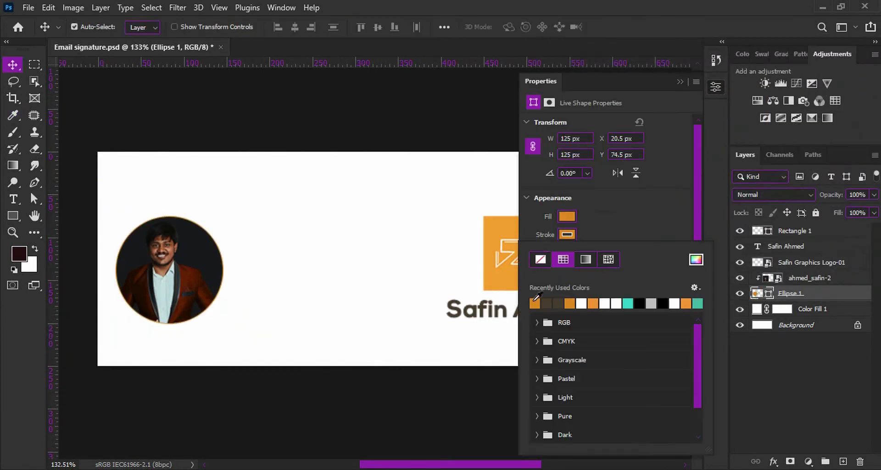
key(Escape)
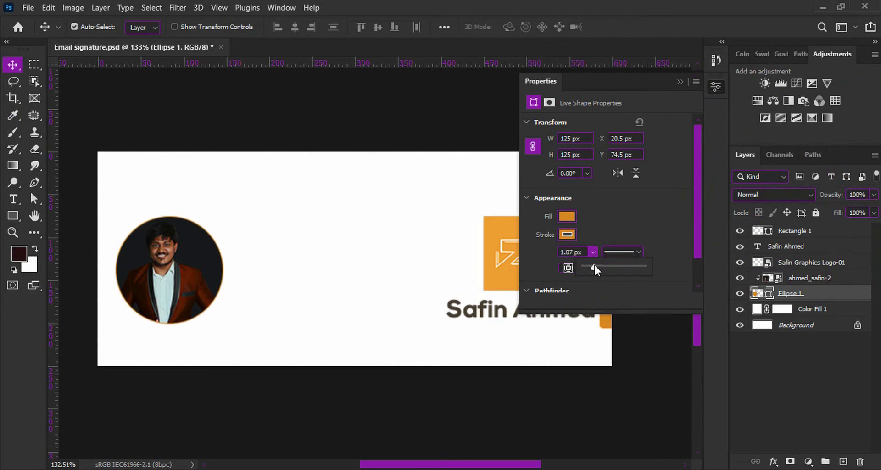
drag(594, 265, 598, 265)
click(715, 87)
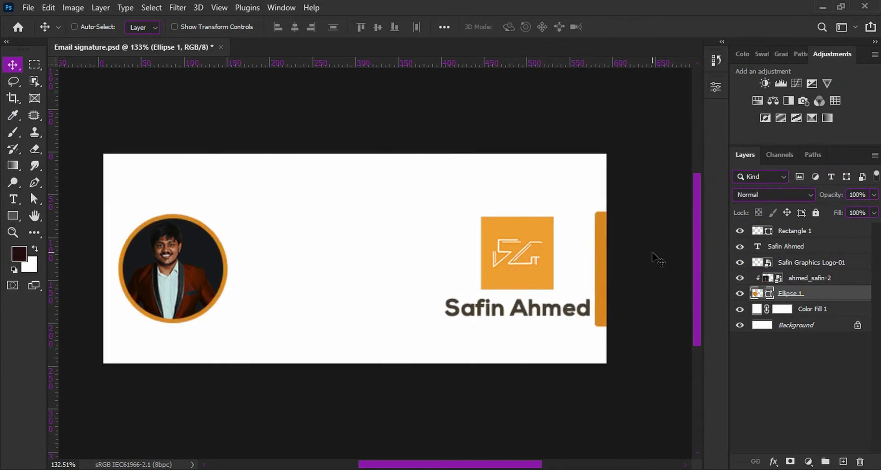
key(ctrl+minus)
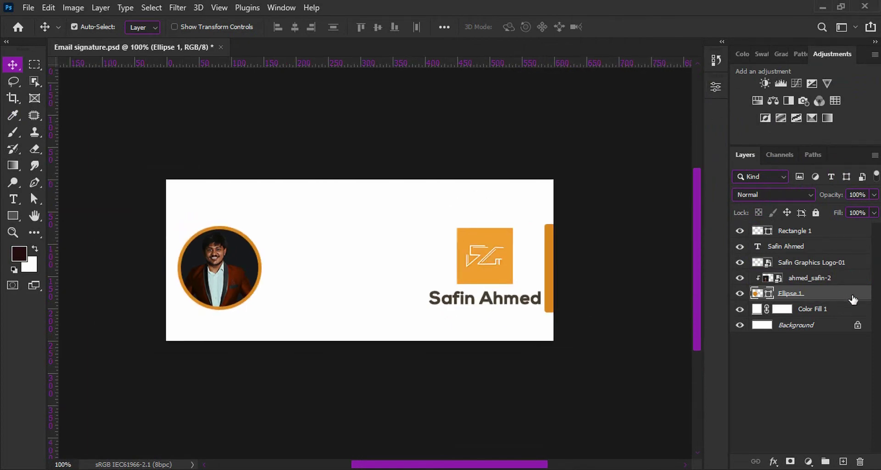
Add a drop shadow to the circle: 39% opacity, 180° angle, 0 distance, 10% spread, 5 px size.
double_click(853, 299)
click(293, 333)
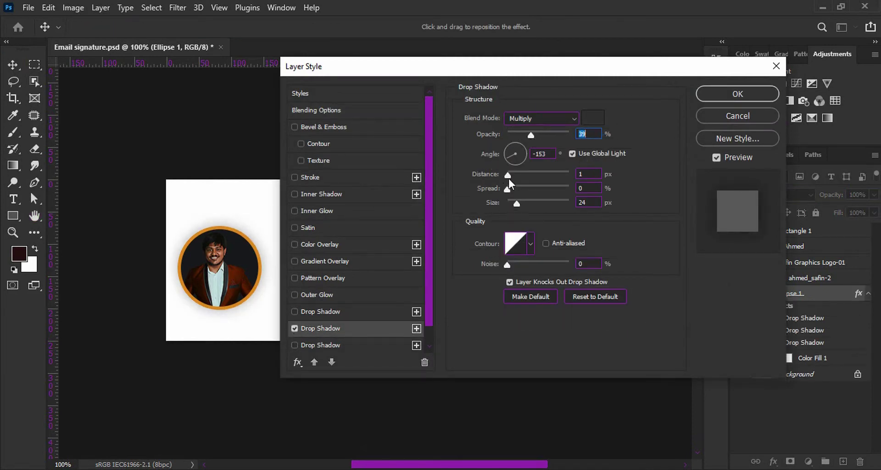
drag(507, 175, 508, 202)
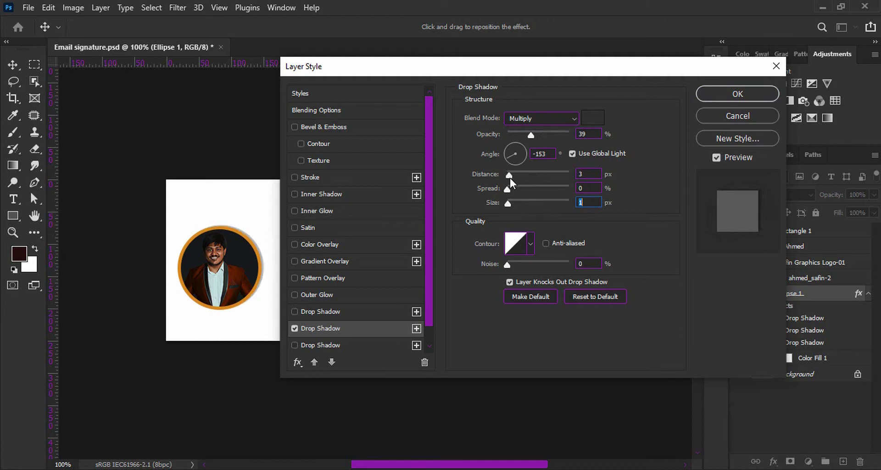
drag(271, 249, 270, 250)
drag(513, 204, 514, 190)
drag(196, 323, 193, 320)
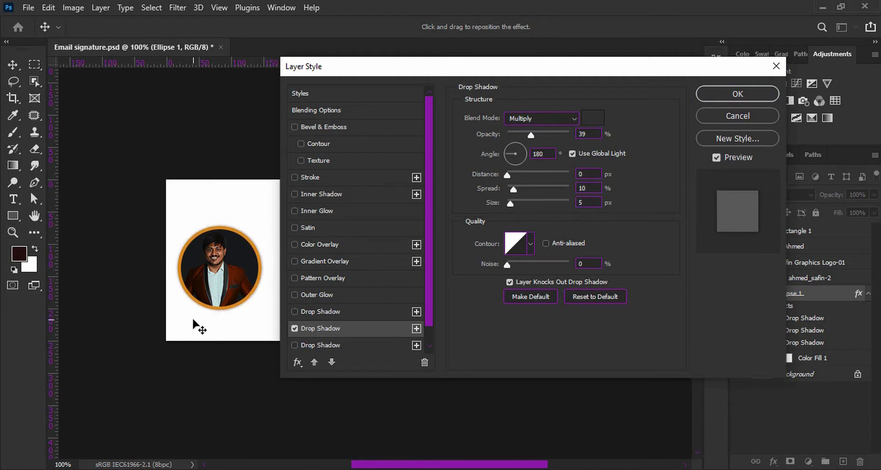
click(707, 120)
scroll(501, 255, up, 3)
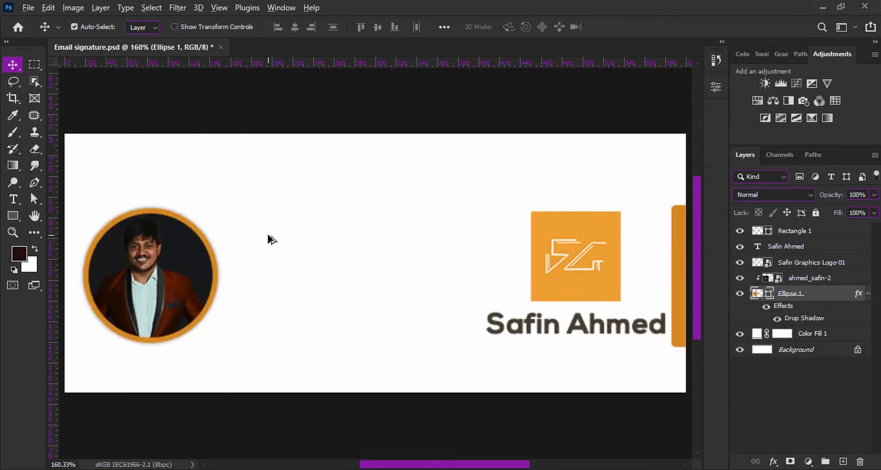
scroll(269, 235, down, 1)
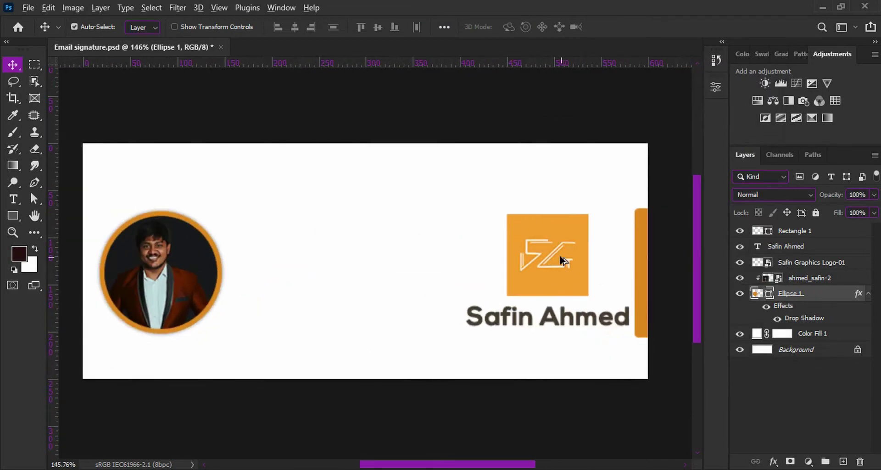
Draw a vertical Pen-tool shape line beside the photo with no fill.
click(33, 186)
click(242, 228)
click(243, 322)
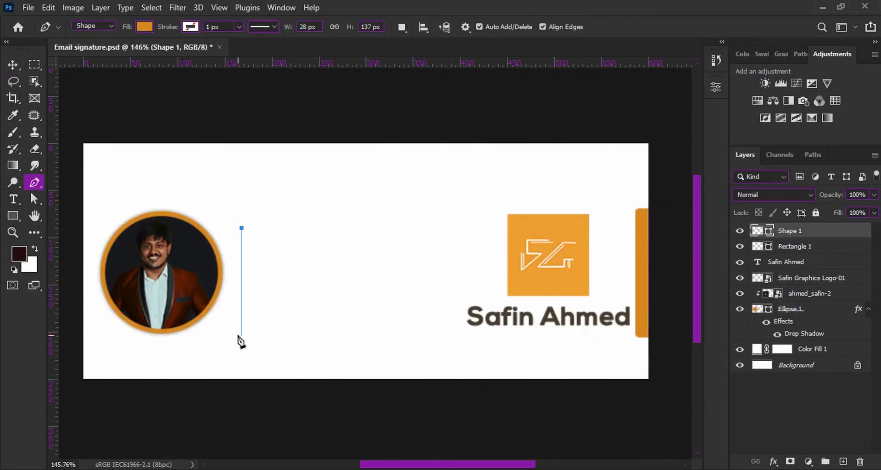
click(190, 27)
click(145, 26)
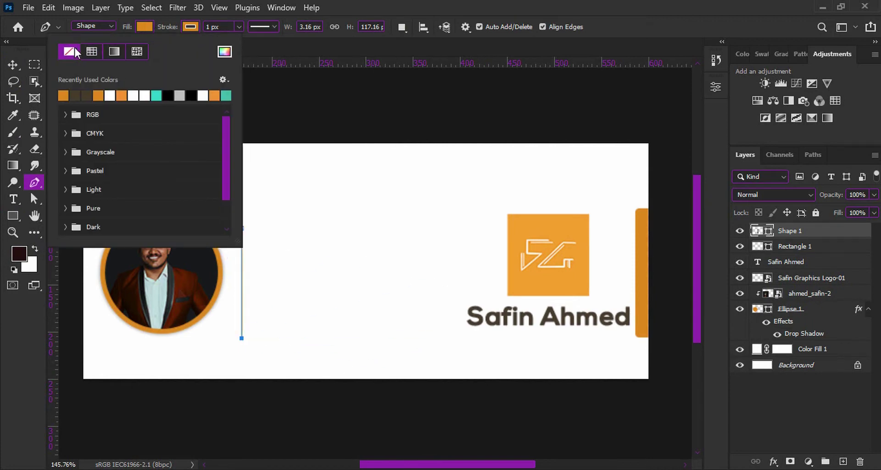
click(70, 51)
Set the orange line's stroke caps and position the divider beside the photo.
key(v)
scroll(241, 281, up, 5)
drag(242, 281, 229, 251)
scroll(252, 248, down, 2)
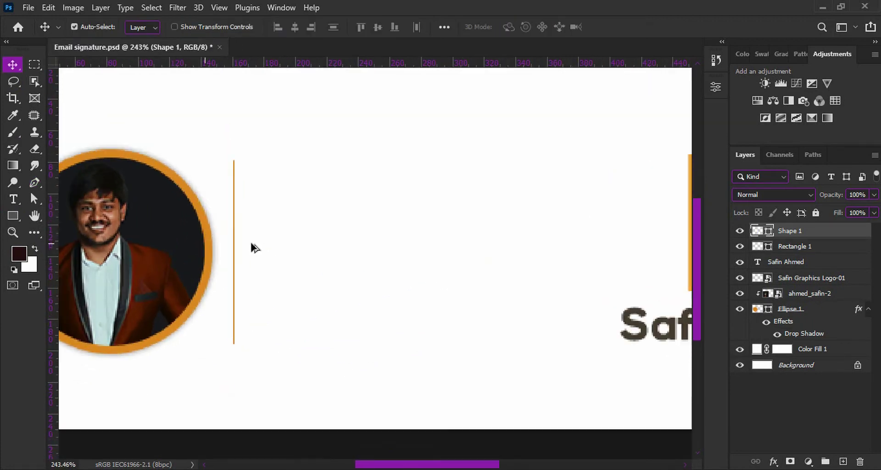
click(38, 198)
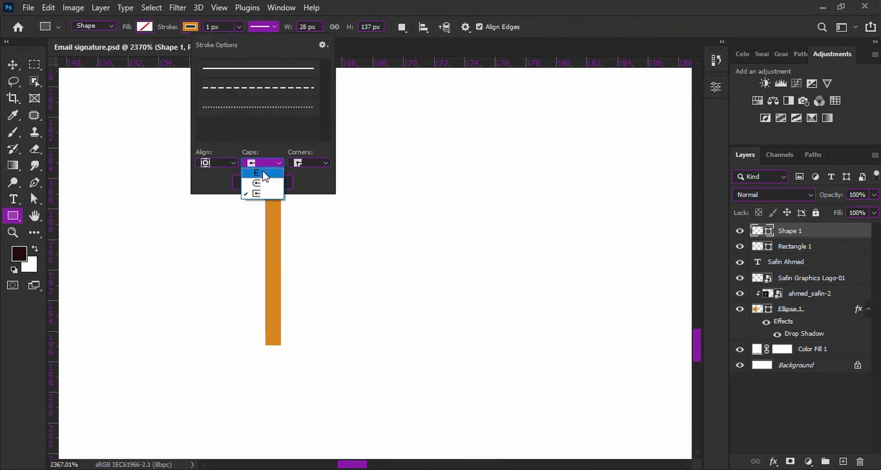
key(v)
key(ctrl+1)
scroll(250, 298, up, 3)
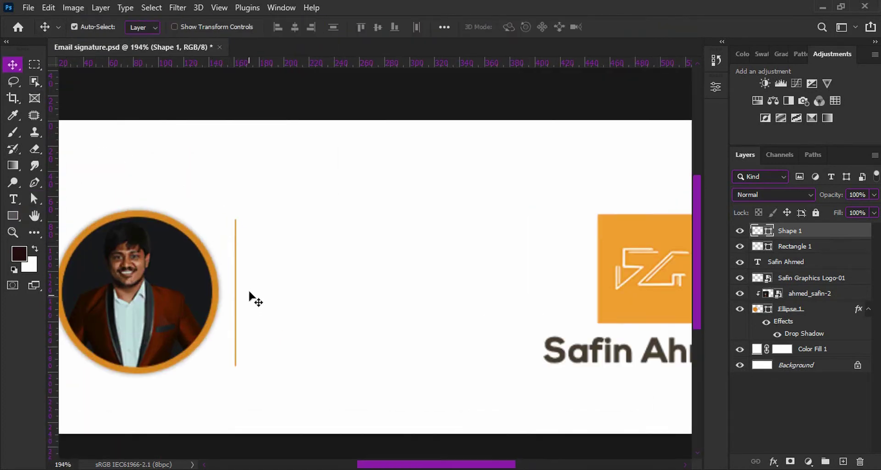
drag(233, 282, 233, 282)
click(334, 252)
scroll(387, 281, down, 2)
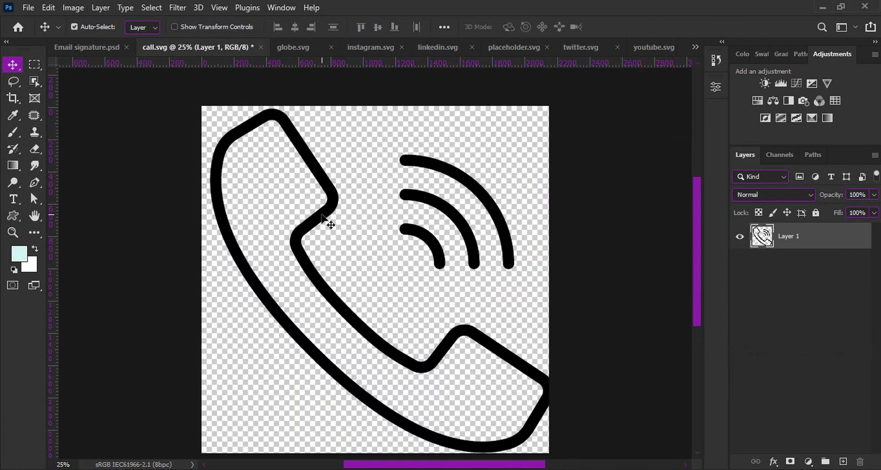
Copy the phone icon from call.svg into the signature, shrunk beside the divider.
right_click(780, 235)
key(Escape)
drag(338, 211, 356, 277)
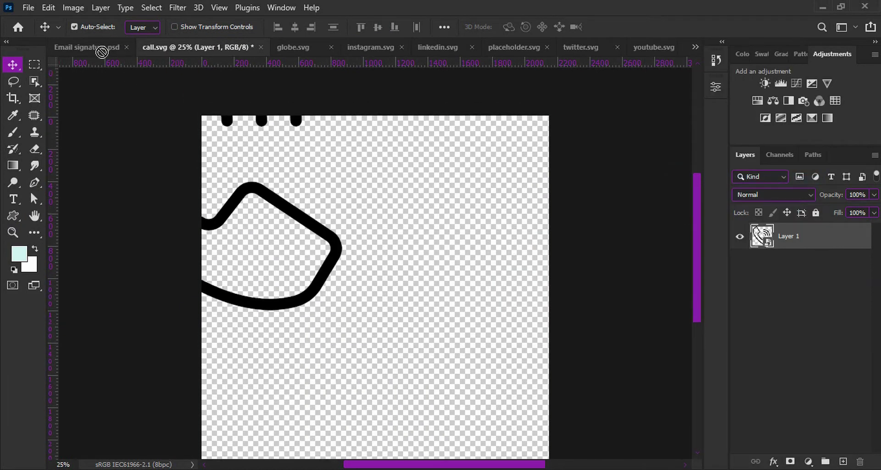
scroll(356, 277, down, 5)
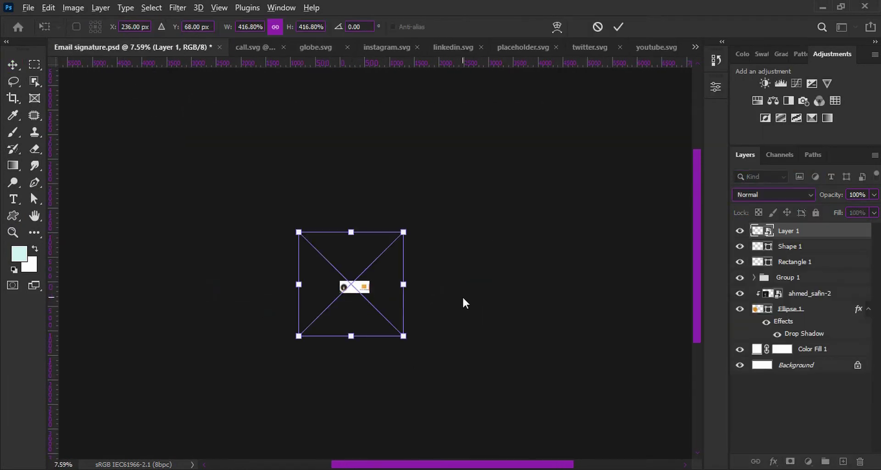
scroll(344, 288, up, 3)
drag(497, 409, 404, 305)
scroll(367, 312, up, 5)
scroll(358, 321, up, 1)
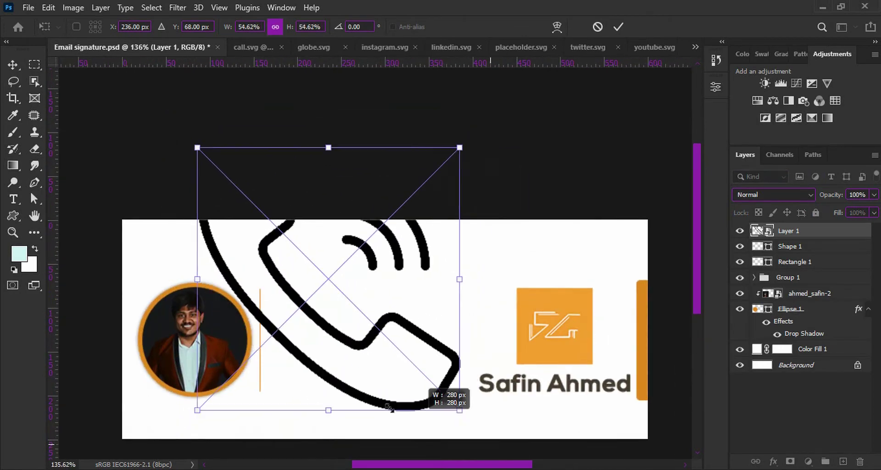
drag(389, 408, 281, 284)
scroll(281, 285, up, 3)
drag(336, 298, 296, 330)
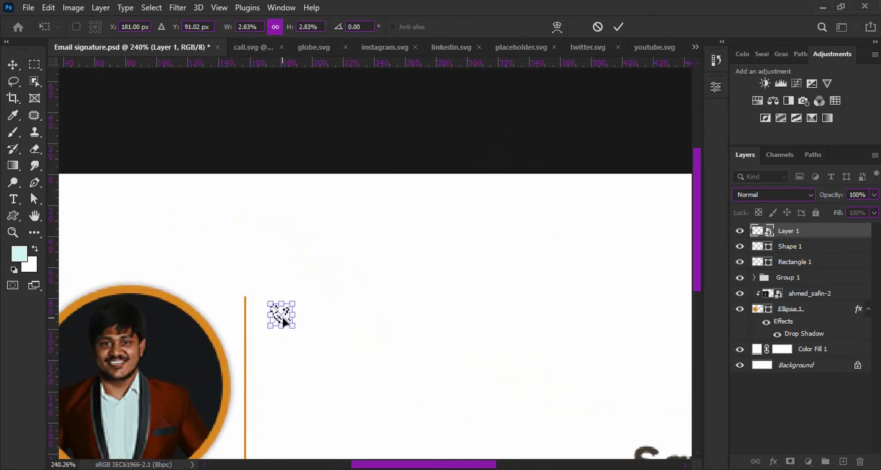
key(Return)
Enlarge the phone icon slightly to 22 px.
scroll(334, 337, down, 3)
scroll(401, 384, down, 2)
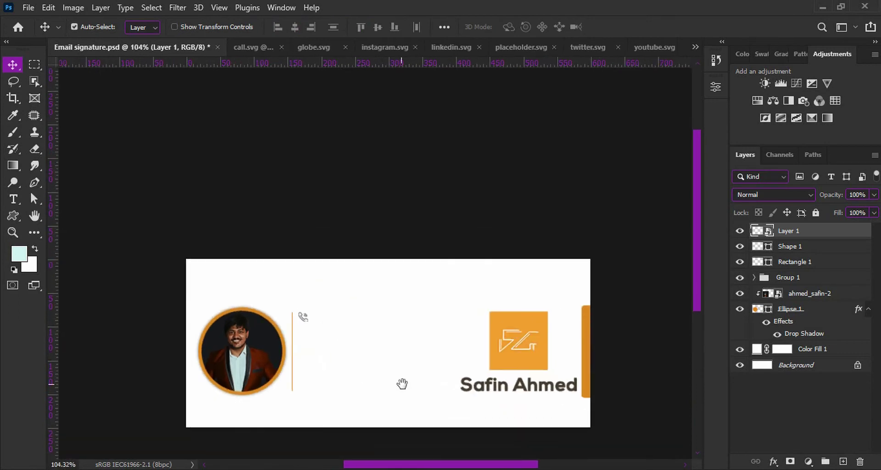
key(ctrl+t)
drag(305, 272, 309, 274)
key(Return)
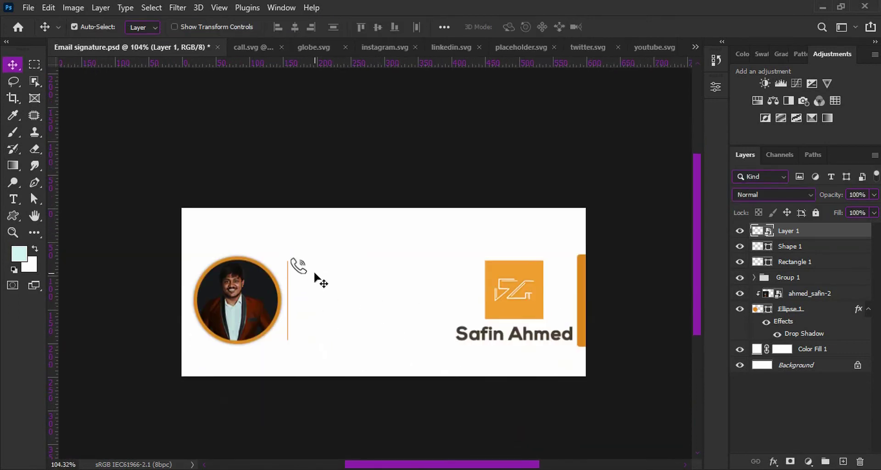
key(ctrl+t)
key(Return)
Bring the globe icon from globe.svg into the signature as Layer 2.
click(320, 45)
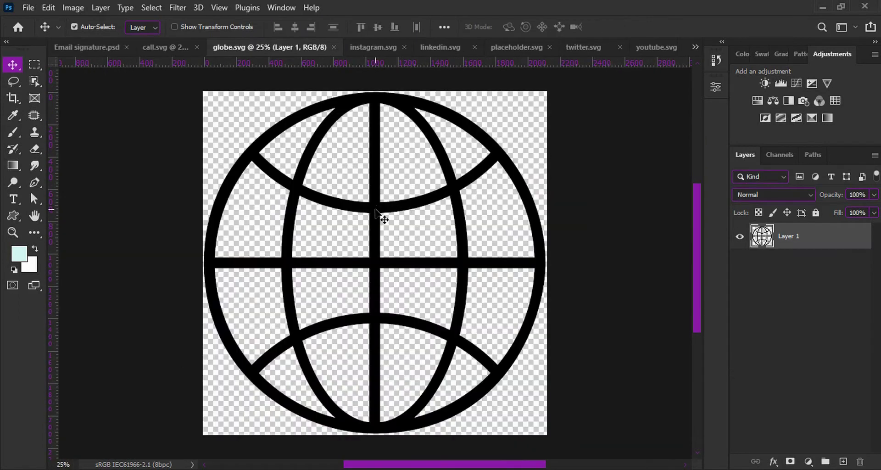
drag(381, 216, 558, 296)
right_click(789, 230)
Convert the globe layer to a Smart Object and shrink it to a small icon.
click(699, 174)
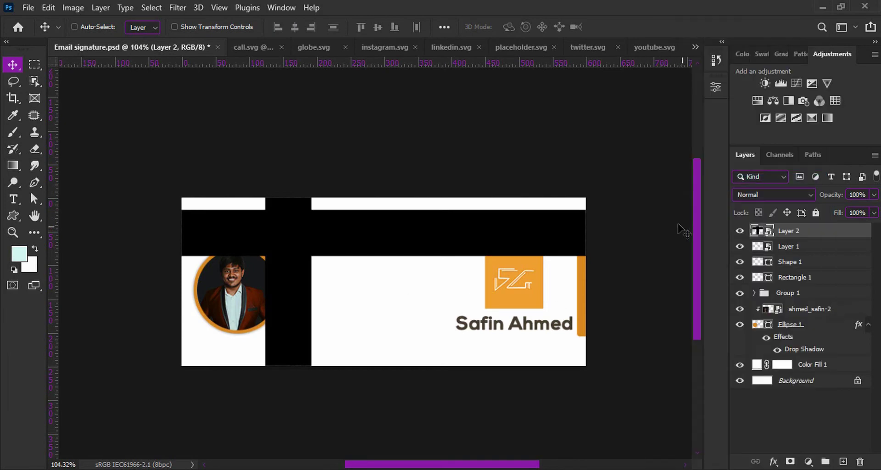
key(ctrl+t)
key(ctrl+0)
drag(95, 249, 439, 297)
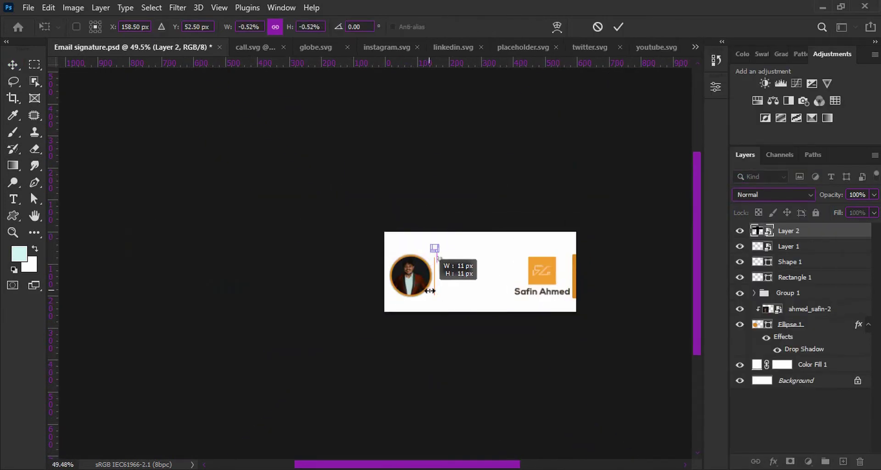
scroll(446, 292, up, 3)
scroll(461, 279, up, 2)
key(Return)
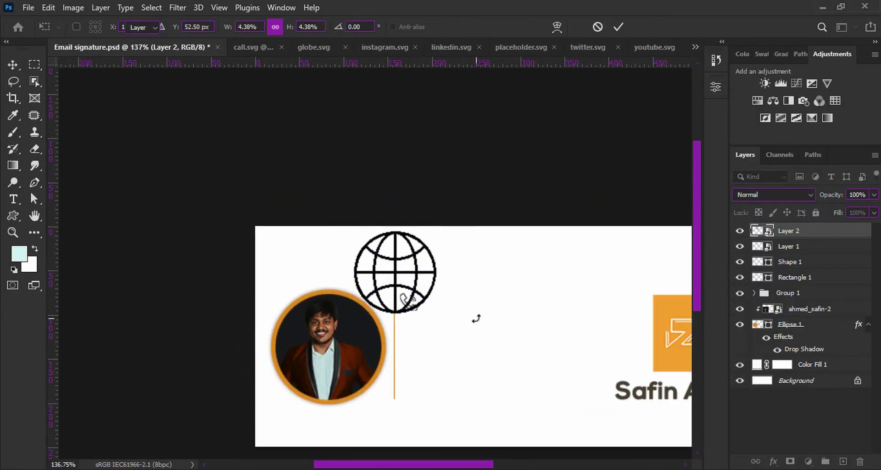
Scale the globe to about 31 px and place it below the phone icon.
mouse_move(427, 299)
mouse_down()
mouse_move(481, 394)
mouse_move(465, 382)
mouse_up()
key(ctrl+t)
scroll(464, 382, up, 3)
scroll(449, 367, up, 3)
drag(396, 214, 459, 436)
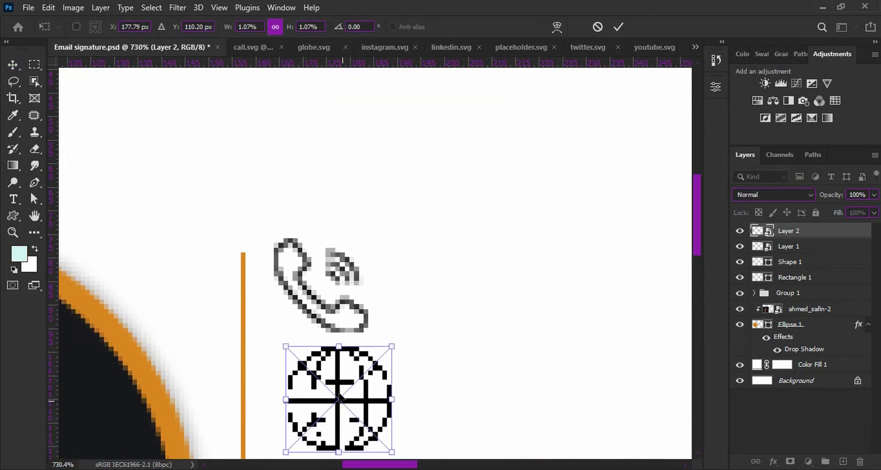
drag(385, 456, 370, 338)
scroll(427, 321, down, 6)
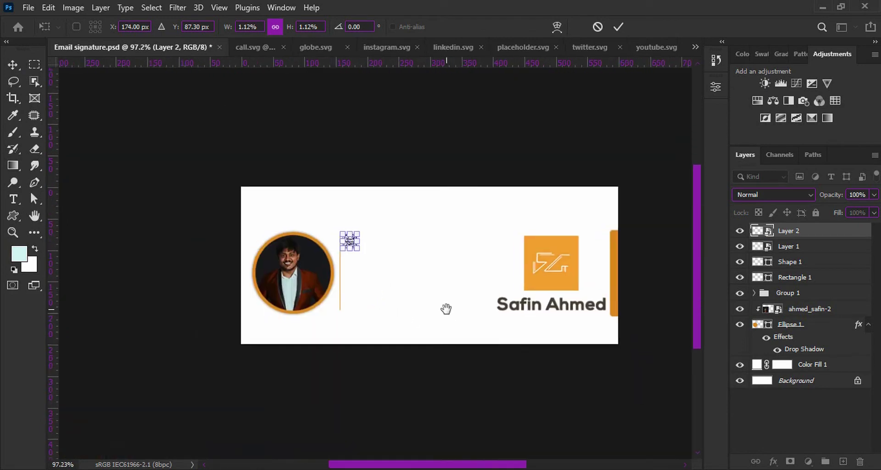
key(Return)
mouse_move(362, 259)
mouse_down()
mouse_move(365, 288)
mouse_move(364, 275)
mouse_up()
click(367, 268)
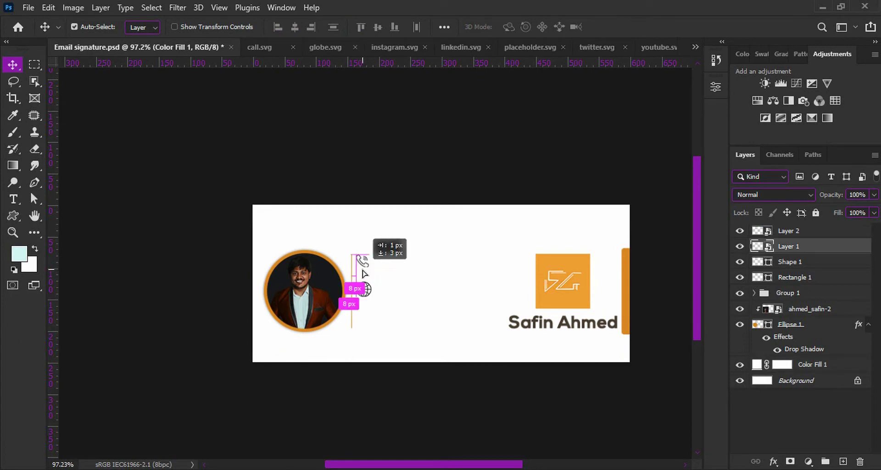
Commit the phone and globe icon transforms after dismissing a transform error.
click(374, 299)
key(ctrl+t)
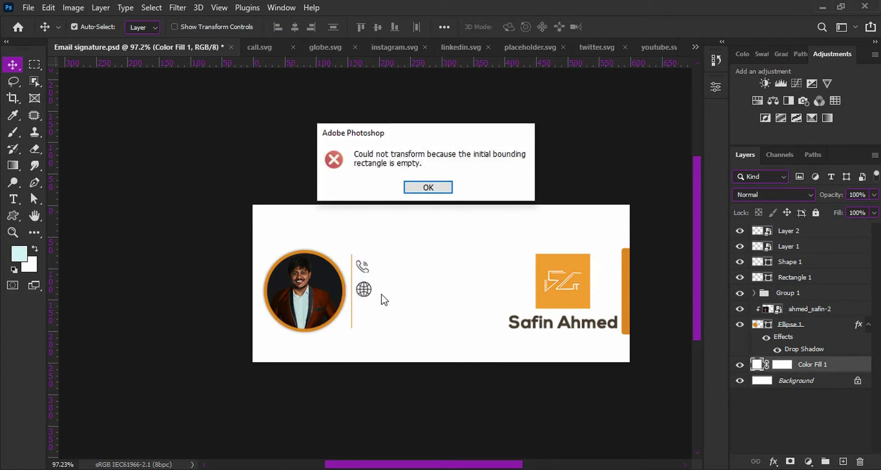
key(Return)
click(364, 289)
key(ctrl+t)
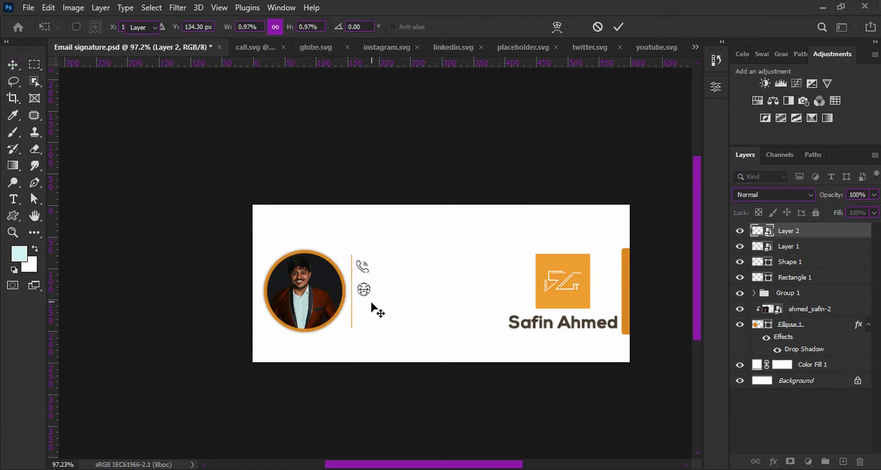
key(Return)
Copy the location pin icon into the signature and convert it to a smart object.
click(523, 47)
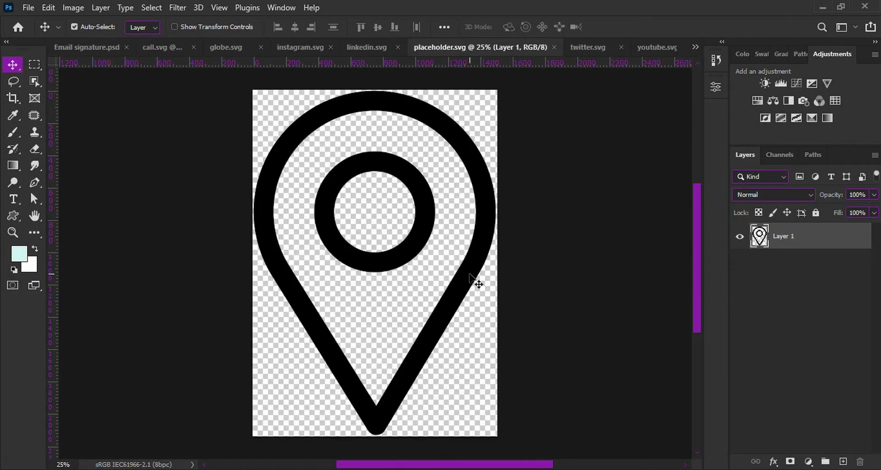
drag(478, 285, 699, 375)
right_click(825, 230)
click(679, 175)
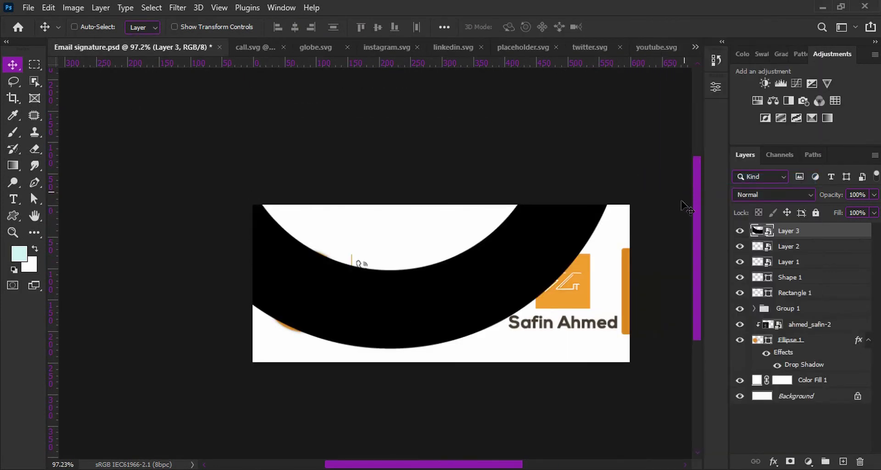
Shrink the pin to icon size and place it 16 px below the globe.
key(ctrl+t)
scroll(440, 303, down, 3)
drag(590, 314, 399, 329)
scroll(448, 331, up, 10)
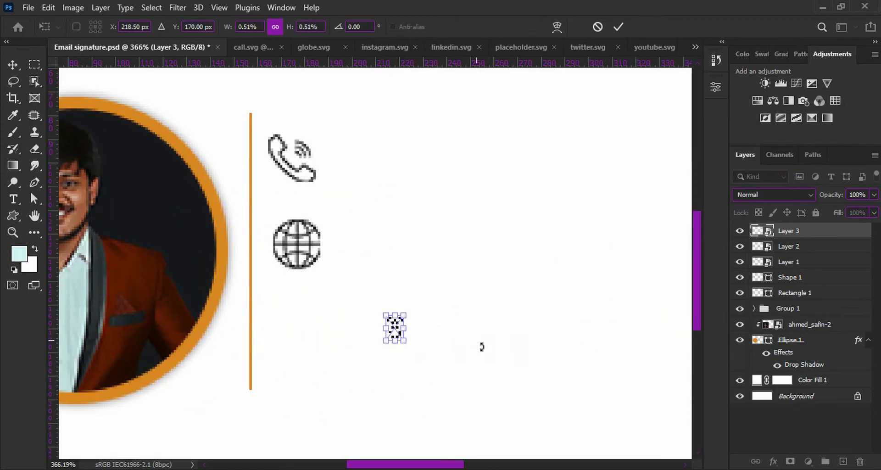
drag(394, 327, 295, 242)
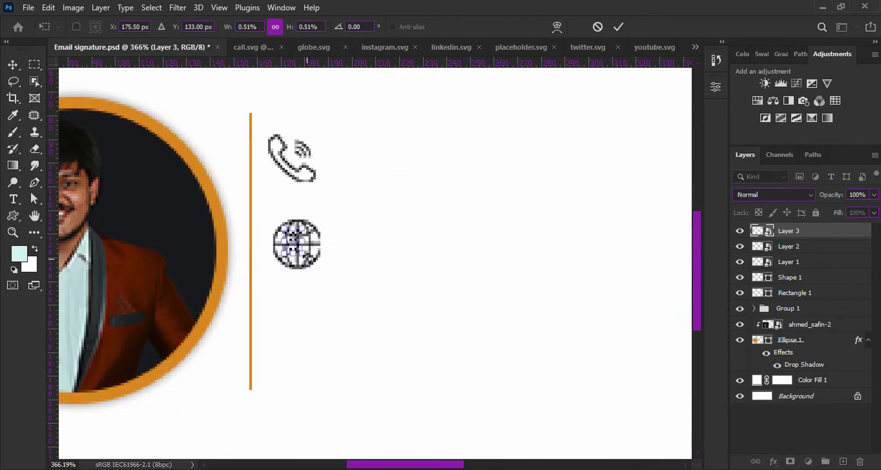
key(Return)
mouse_move(296, 283)
mouse_down()
mouse_move(298, 349)
mouse_move(306, 348)
mouse_up()
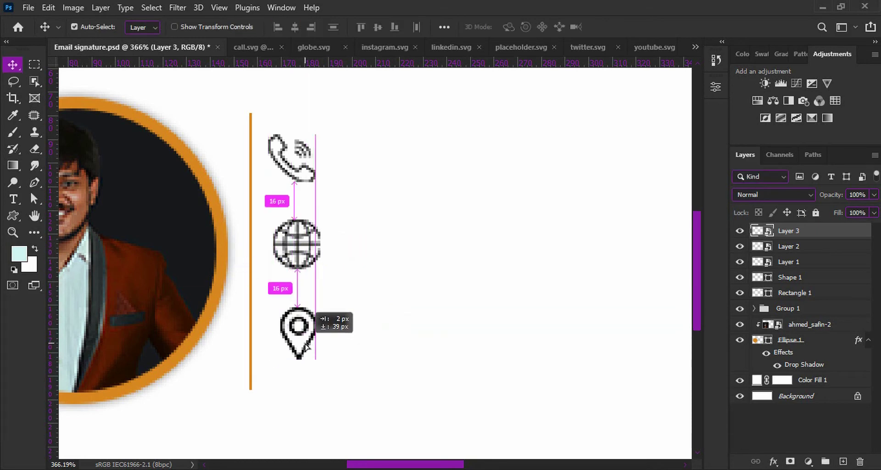
scroll(394, 324, down, 4)
scroll(275, 340, down, 1)
Add a text layer holding the phone number copied from the contact notes.
key(t)
click(321, 273)
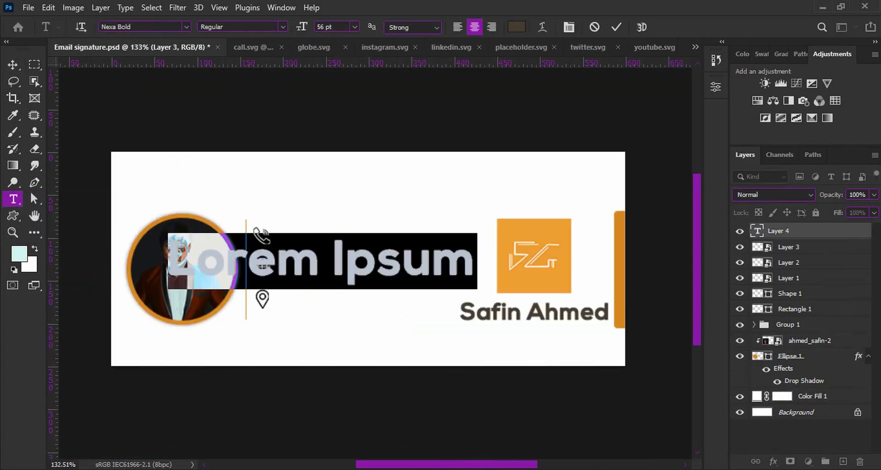
key(alt+Tab)
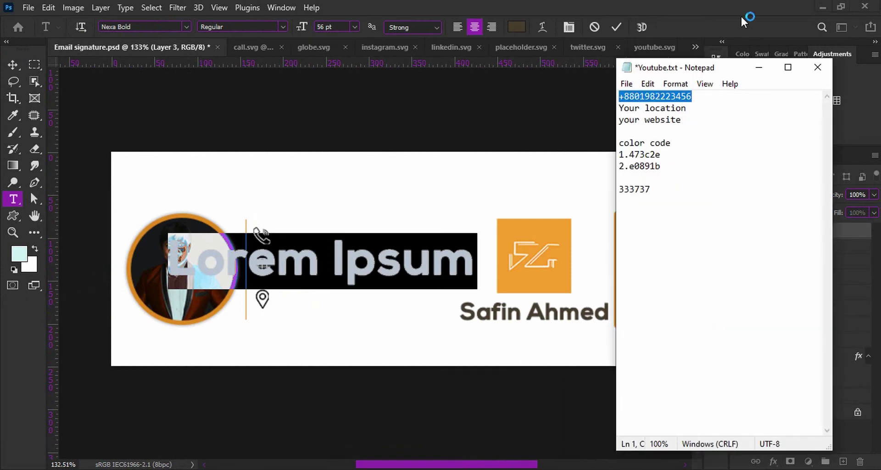
key(ctrl+c)
key(alt+Tab)
key(ctrl+v)
key(ctrl+Return)
Set the phone number text's font to Nexa Light.
key(v)
key(ctrl+t)
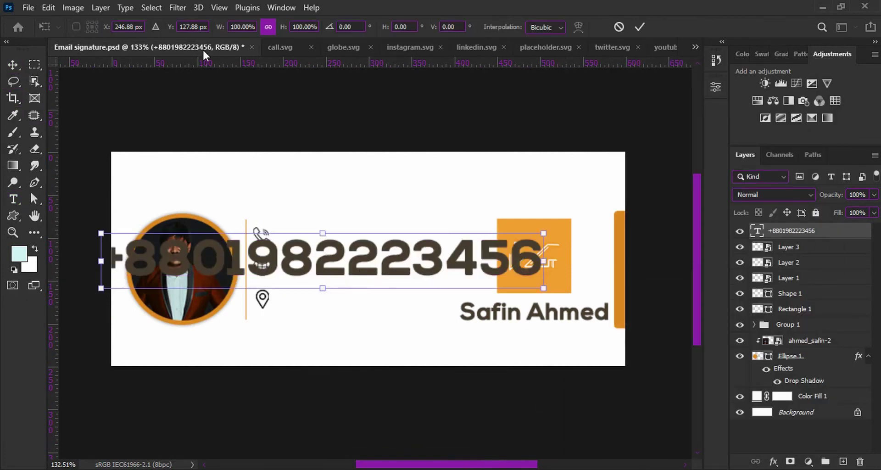
key(Return)
click(715, 86)
click(645, 214)
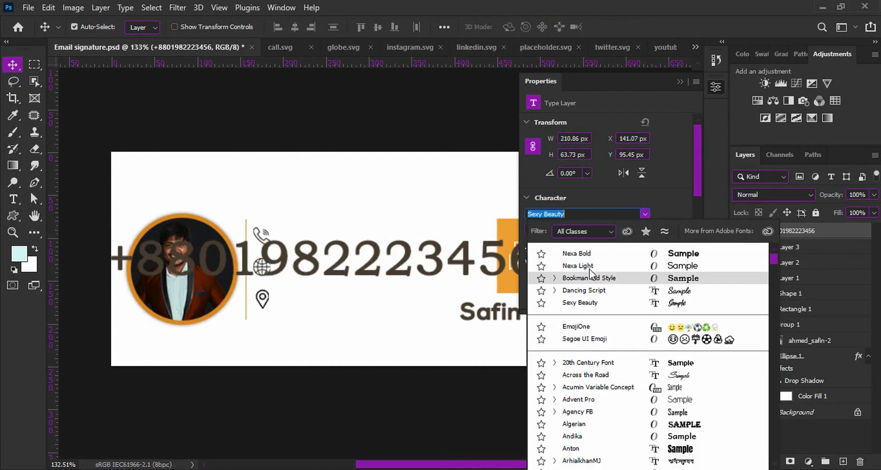
click(573, 263)
click(715, 87)
Scale the phone number down and position it beside the phone icon.
key(ctrl+t)
mouse_move(541, 276)
mouse_down()
mouse_move(385, 274)
mouse_move(404, 184)
mouse_up()
scroll(268, 251, up, 5)
drag(606, 205, 657, 223)
scroll(657, 223, down, 5)
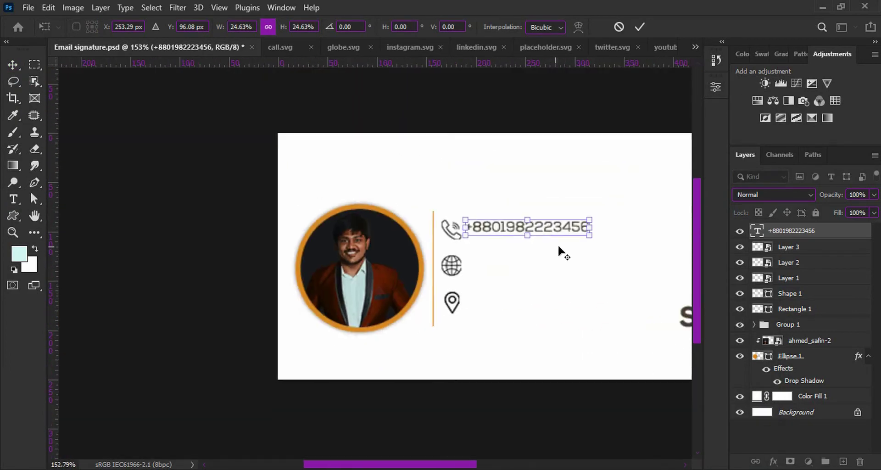
scroll(557, 244, down, 1)
key(Return)
Group the phone, globe and pin icons as Group 2 with an orange Color Overlay.
shift+click(802, 277)
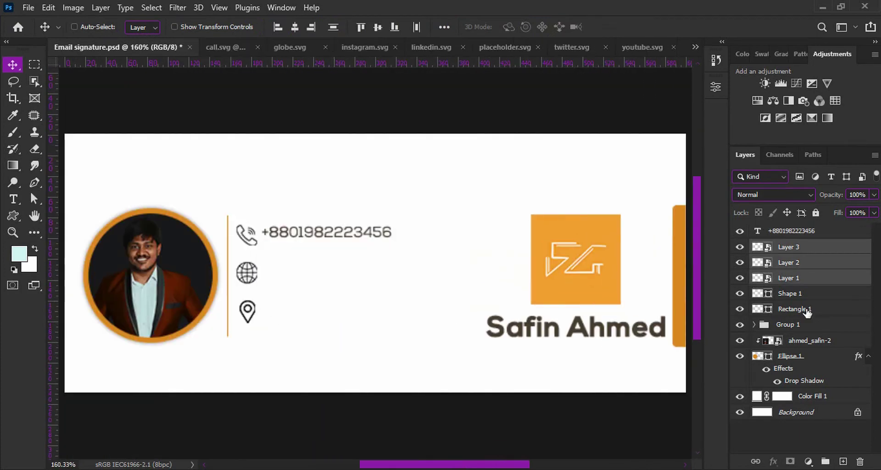
key(ctrl+g)
double_click(817, 250)
click(385, 291)
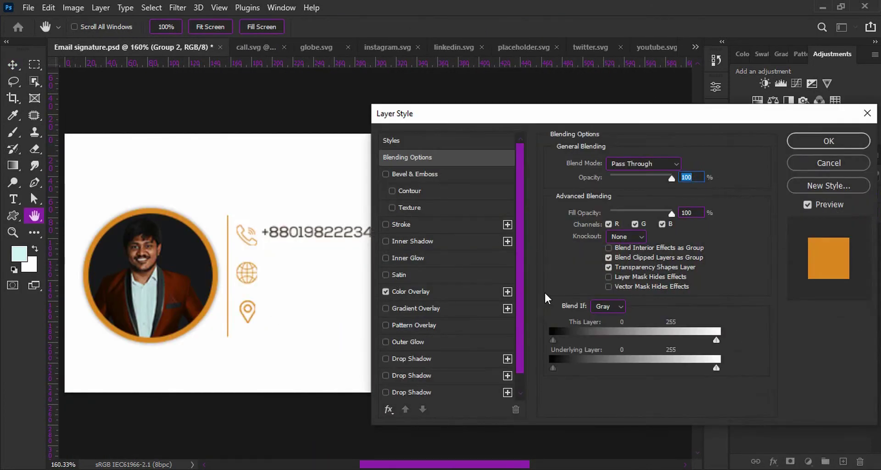
click(816, 147)
Bring the contact-details notes in Notepad back to the front.
scroll(376, 344, down, 1)
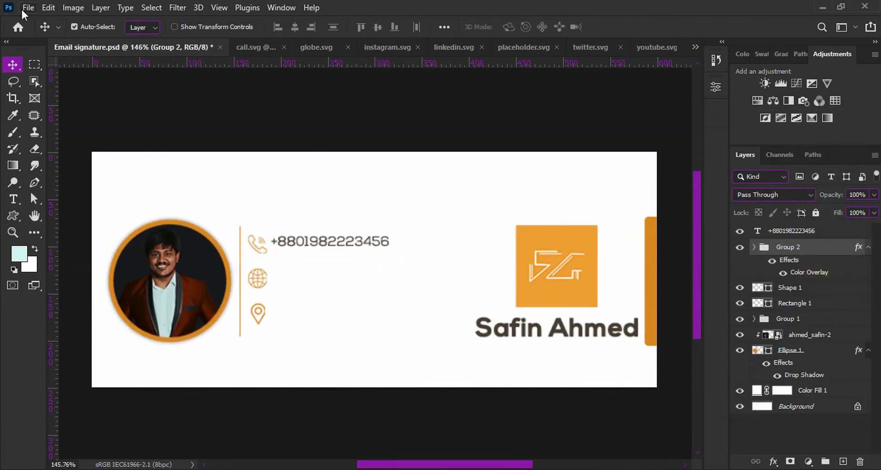
scroll(389, 266, down, 1)
scroll(390, 275, up, 1)
scroll(390, 278, up, 1)
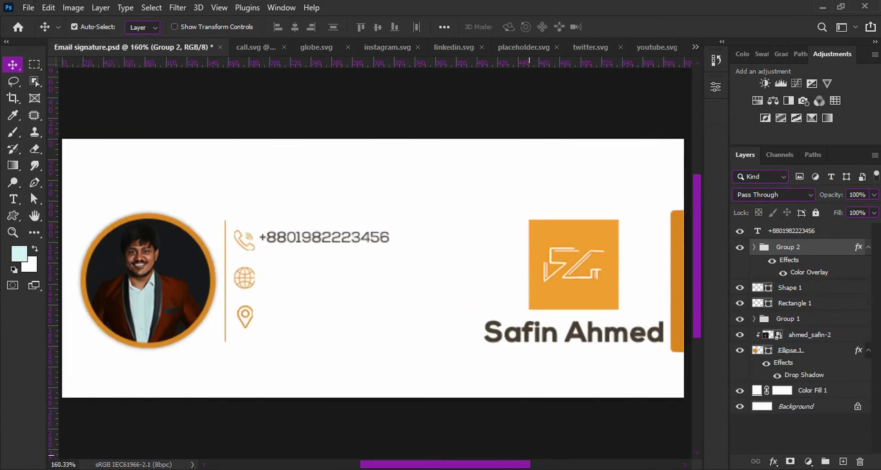
click(625, 466)
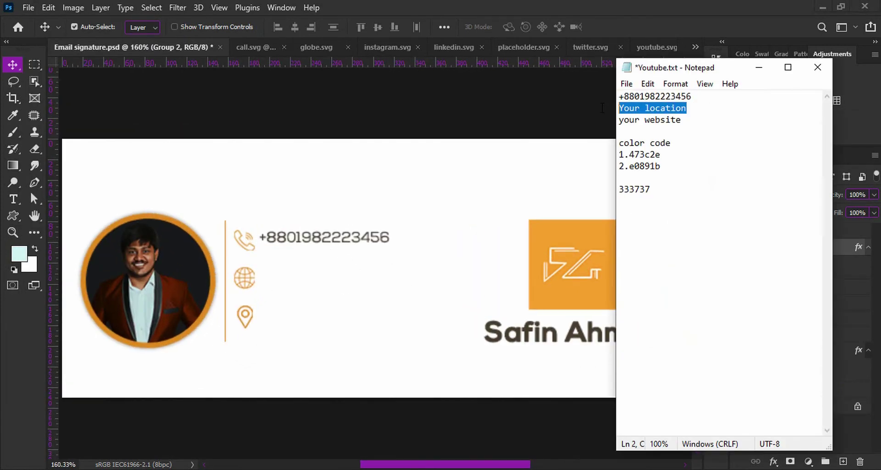
Duplicate the phone number down beside the globe and retype it as 'Your location'.
click(232, 280)
drag(307, 245, 314, 279)
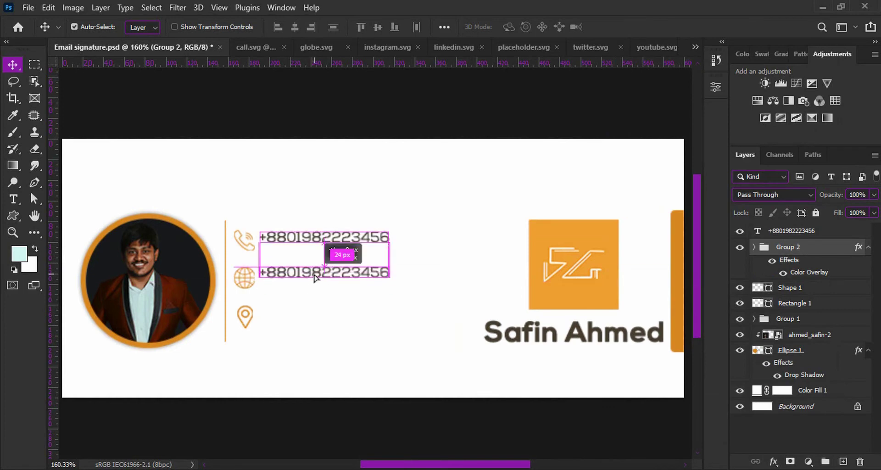
double_click(315, 278)
text(Your location)
click(14, 67)
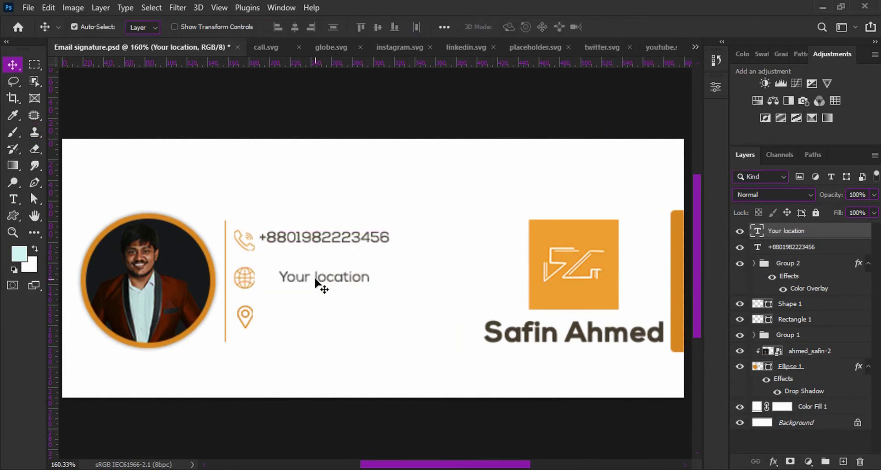
Duplicate the text again beside the pin icon and change it to the website address.
shift+click(789, 246)
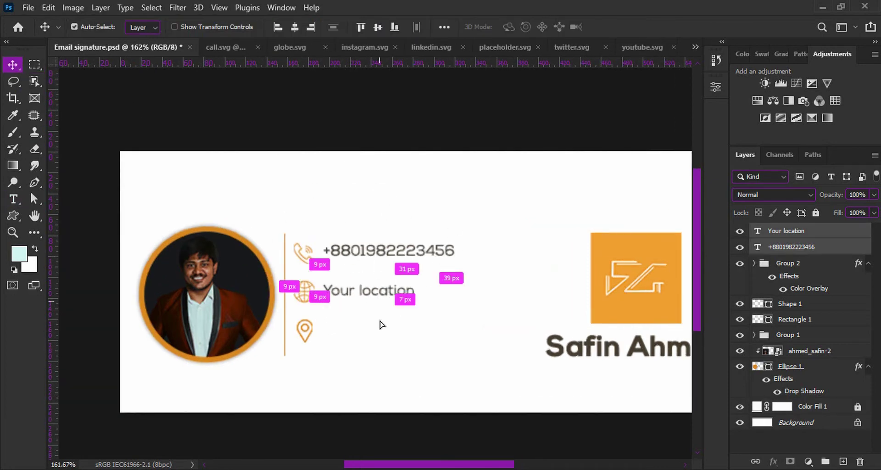
drag(367, 294, 368, 339)
double_click(369, 330)
text(ahmedsafin.com)
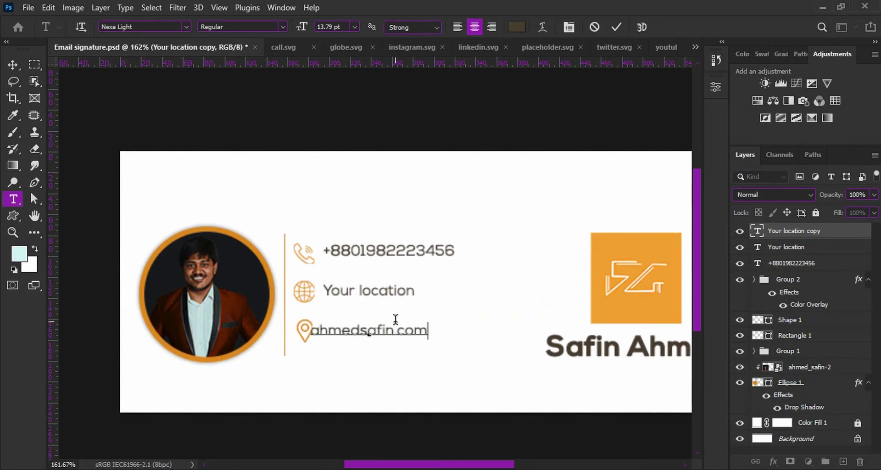
key(ctrl+Return)
key(v)
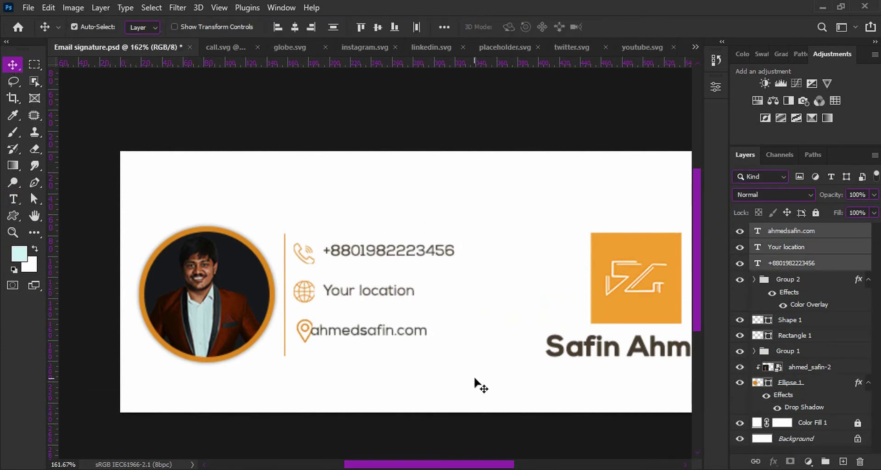
Left-align the phone, location and website text lines.
click(295, 27)
click(279, 28)
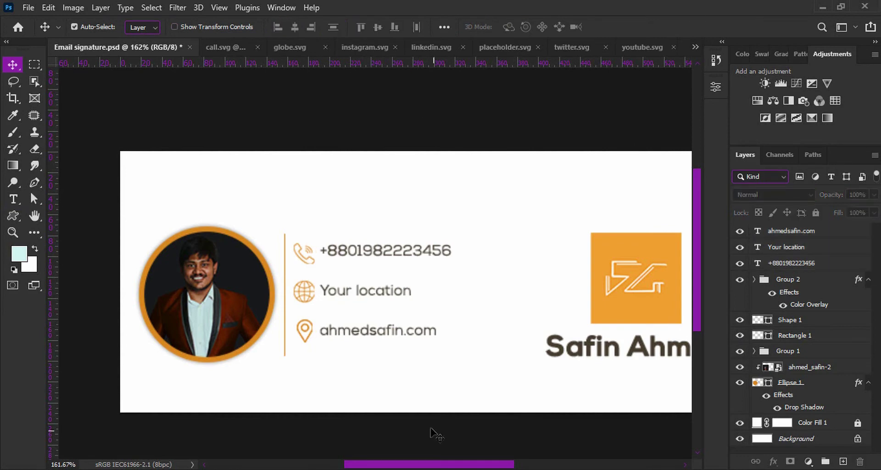
scroll(414, 317, down, 3)
scroll(526, 364, up, 2)
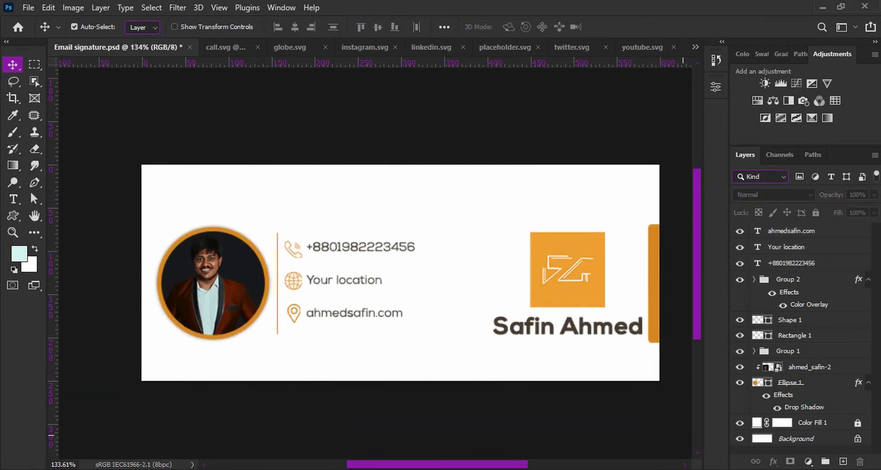
scroll(348, 170, down, 1)
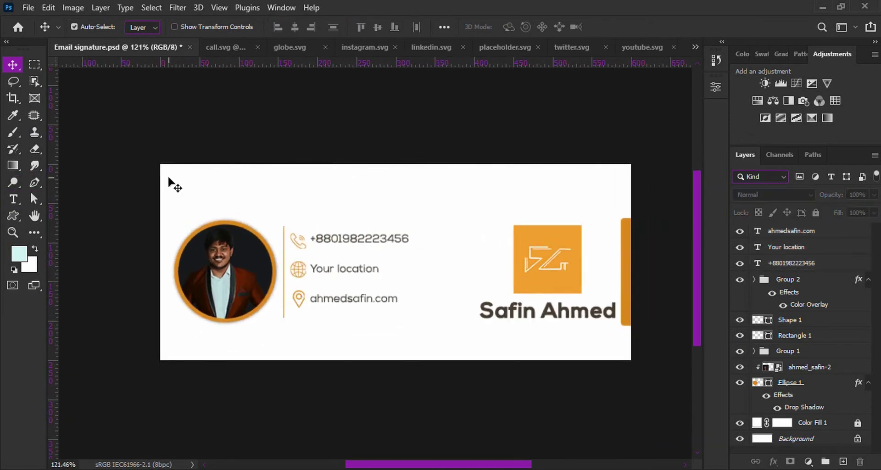
Select all signature elements and nudge them upward.
drag(619, 358, 642, 343)
key(shift+Up)
key(shift+Up)
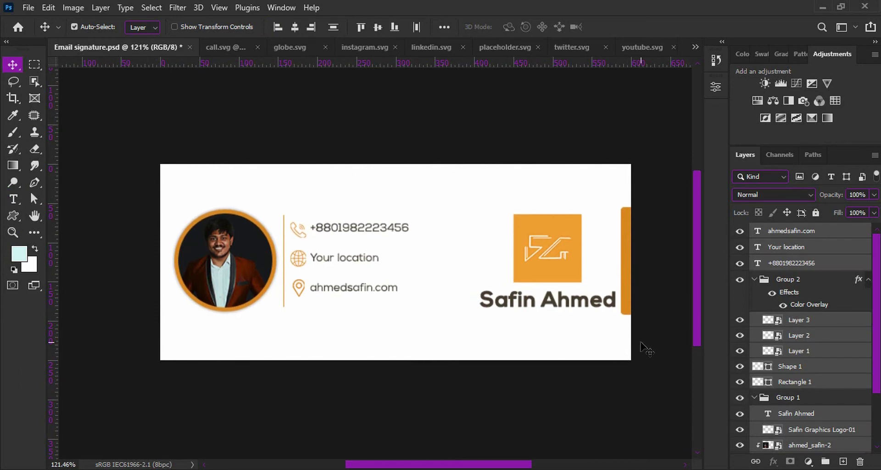
key(Up)
key(Up)
key(Up)
key(Up)
key(Up)
key(Up)
key(Up)
key(Up)
key(Up)
key(Up)
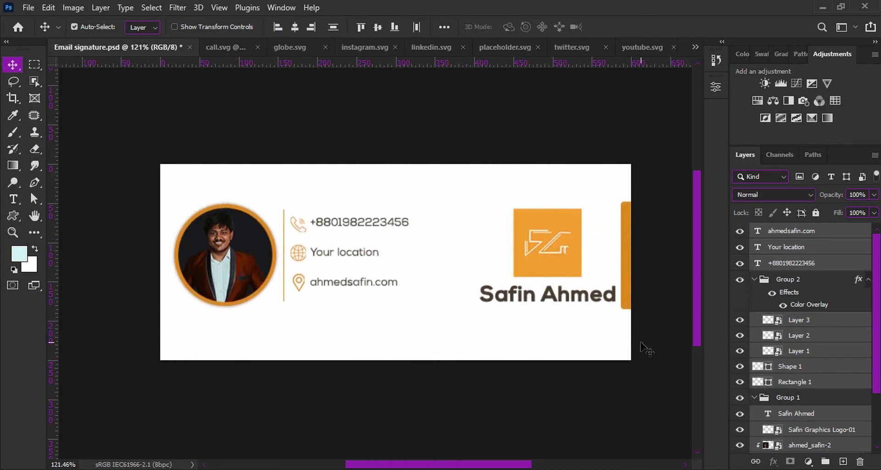
key(Up)
key(Up)
Add horizontal guides at about 39 px and 214 px, then nudge the content up slightly.
drag(251, 62, 261, 191)
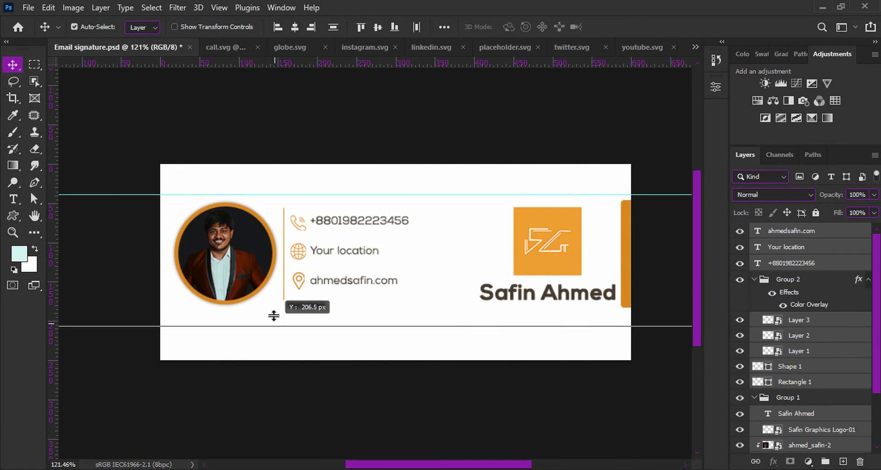
drag(274, 316, 274, 332)
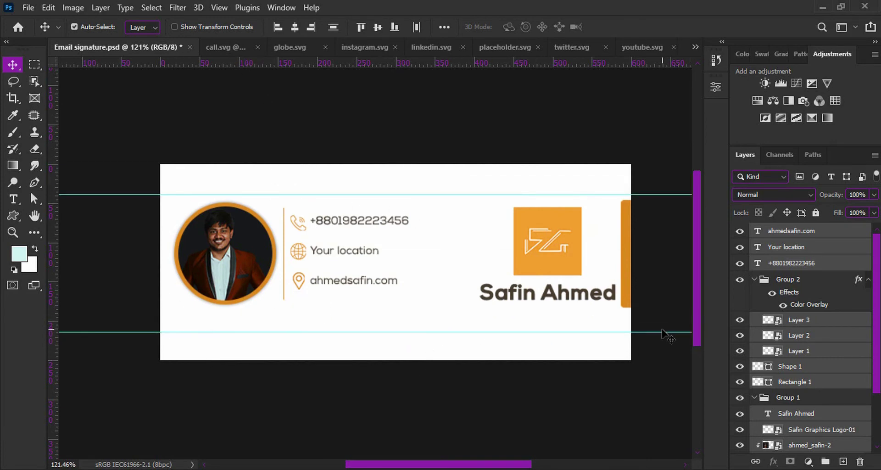
click(755, 324)
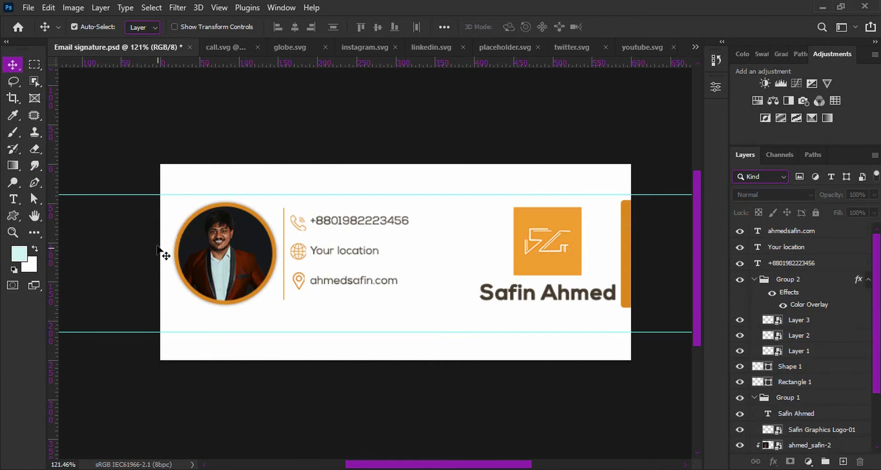
drag(516, 279, 649, 310)
key(Up)
key(Up)
key(Up)
key(Up)
key(Up)
key(Up)
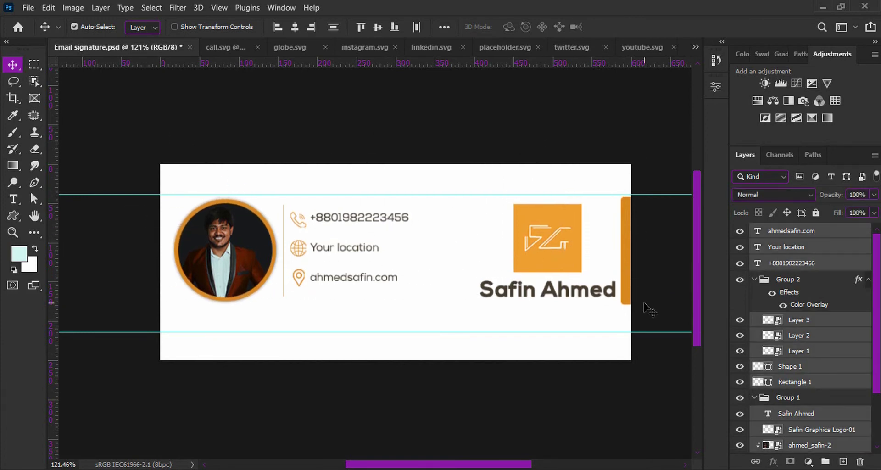
scroll(458, 259, up, 3)
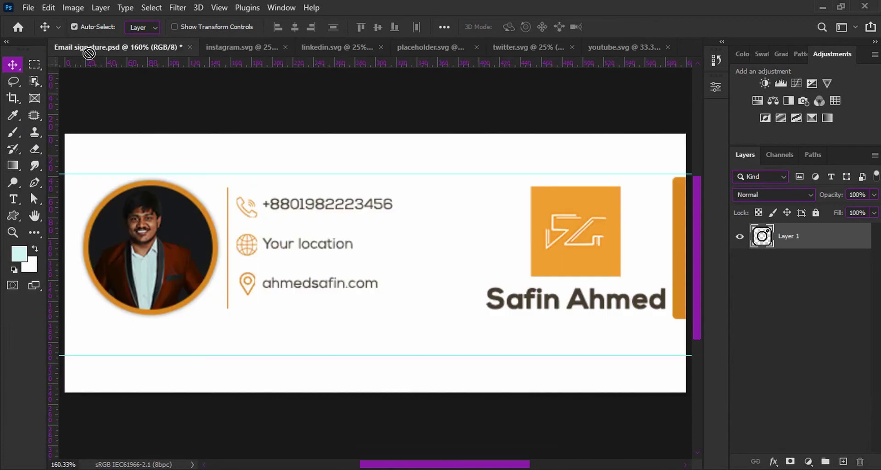
Bring the Instagram icon in and scale it down below the photo.
drag(334, 95, 315, 299)
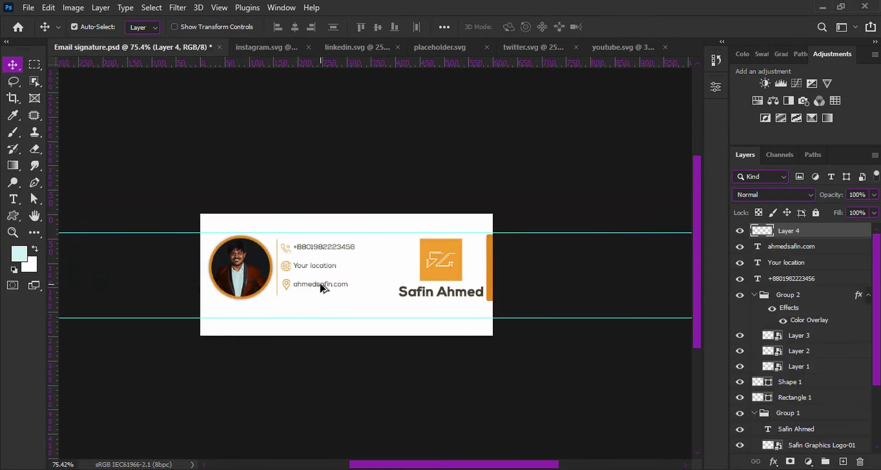
scroll(321, 286, down, 3)
key(ctrl+t)
drag(490, 456, 332, 301)
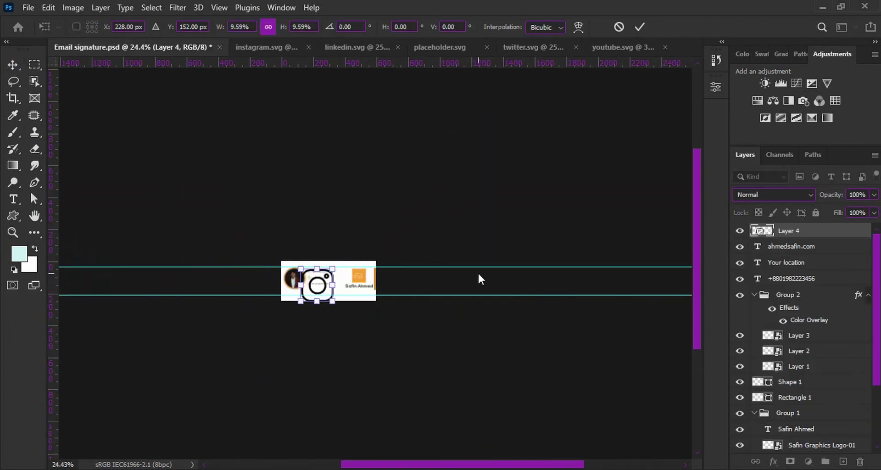
scroll(478, 275, up, 5)
drag(403, 393, 305, 303)
key(Return)
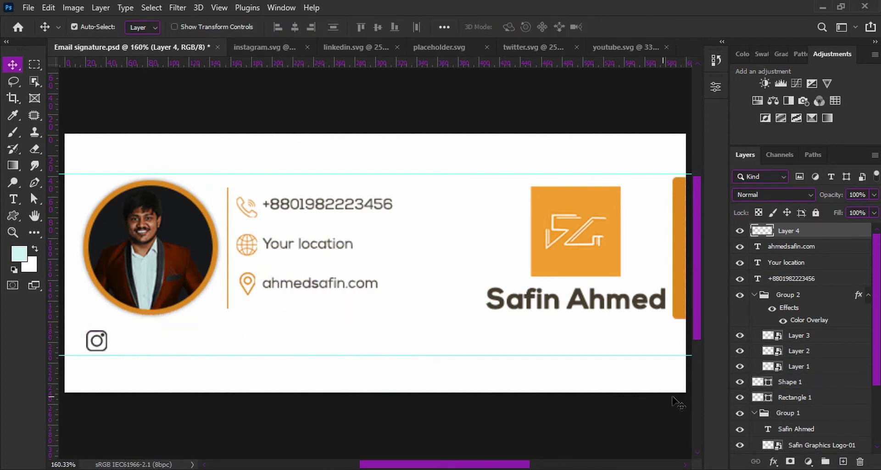
Add the YouTube icon, scaled to match, beside the Instagram icon.
click(363, 47)
click(602, 49)
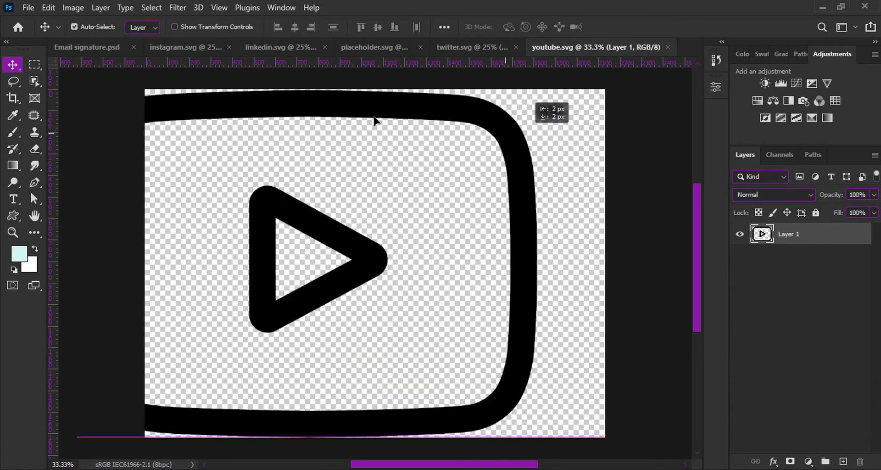
drag(373, 118, 400, 309)
key(ctrl+t)
drag(603, 451, 404, 294)
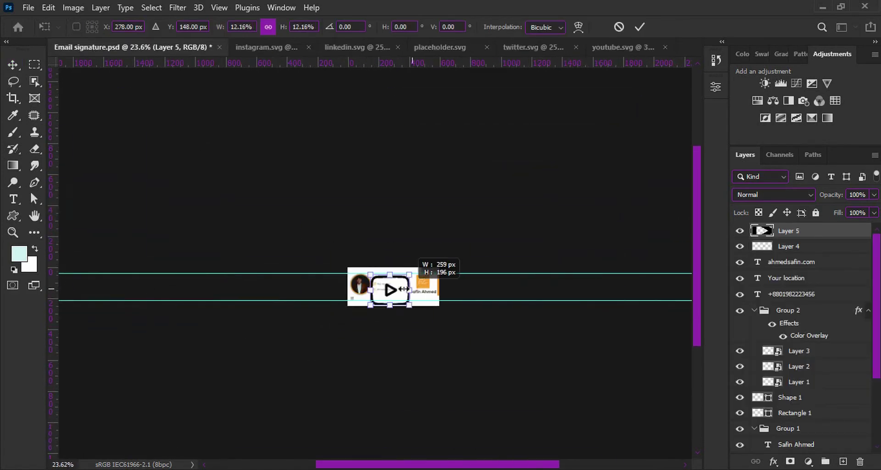
scroll(304, 299, up, 5)
mouse_move(516, 273)
mouse_down()
mouse_move(495, 265)
mouse_move(221, 324)
mouse_up()
key(Return)
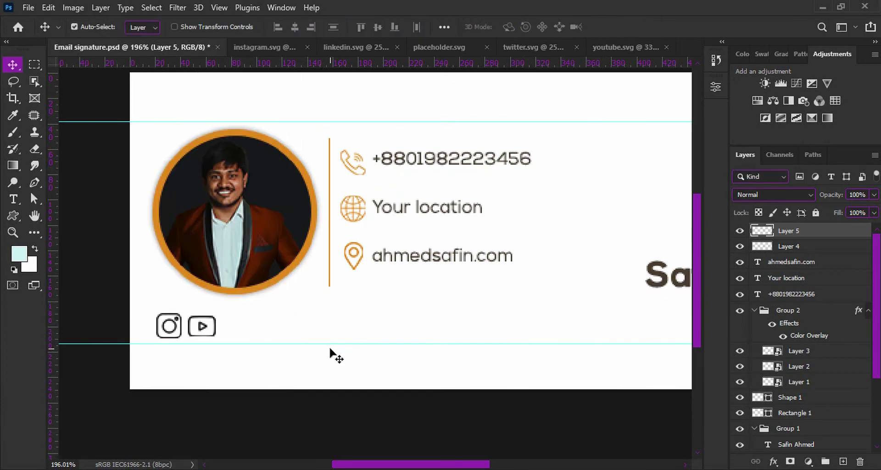
key(ctrl+t)
drag(215, 336, 222, 344)
key(Return)
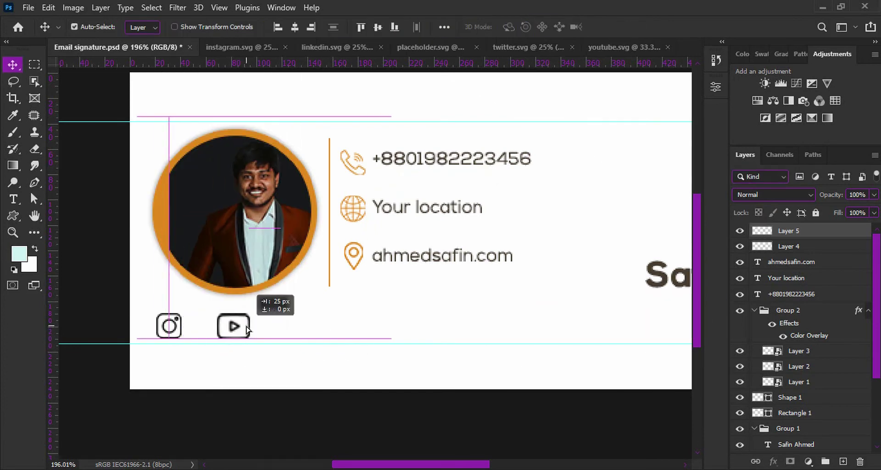
Deselect the icon and close the placeholder.svg file.
click(221, 329)
alt+scroll(301, 327, down, 2)
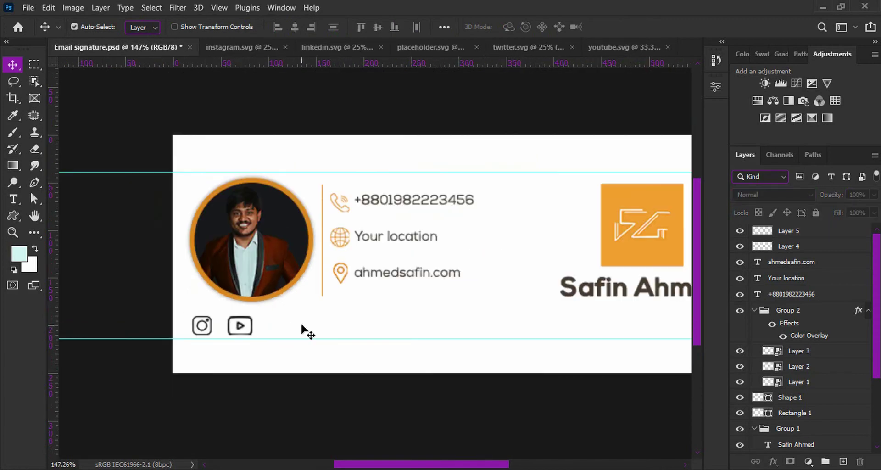
drag(255, 337, 256, 339)
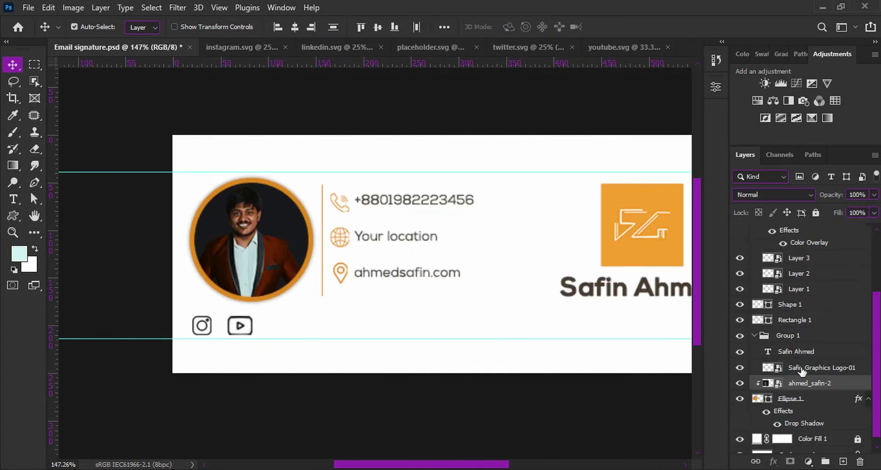
alt+scroll(275, 338, up, 2)
click(476, 47)
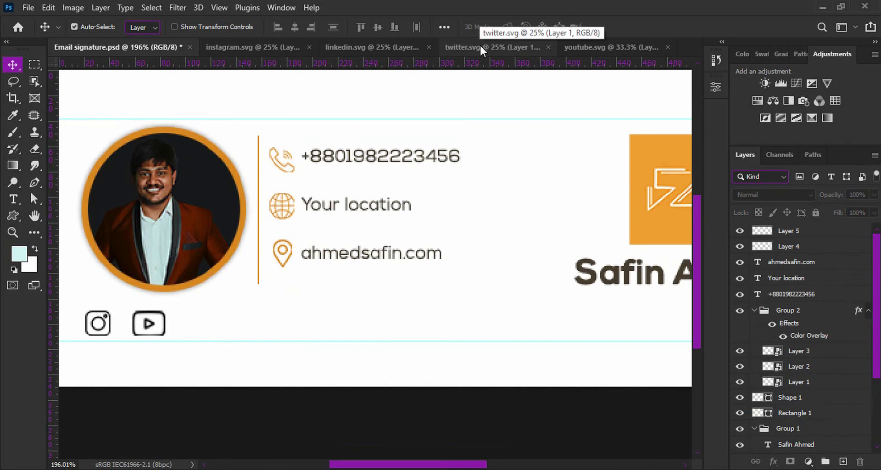
Bring the Twitter icon into the signature and scale it down to icon size.
click(480, 44)
drag(349, 230, 355, 278)
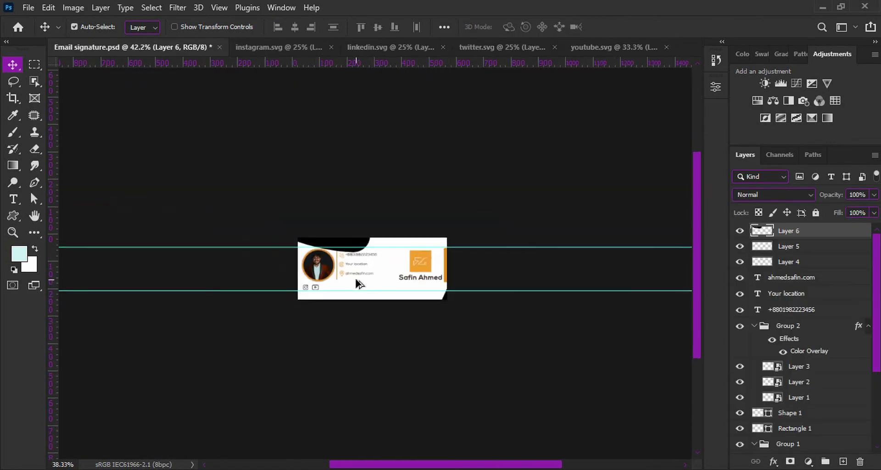
key(ctrl+t)
key(super)
mouse_move(381, 313)
mouse_down()
mouse_move(346, 284)
mouse_move(490, 303)
mouse_move(456, 269)
mouse_move(215, 262)
mouse_up()
key(super)
scroll(366, 288, up, 10)
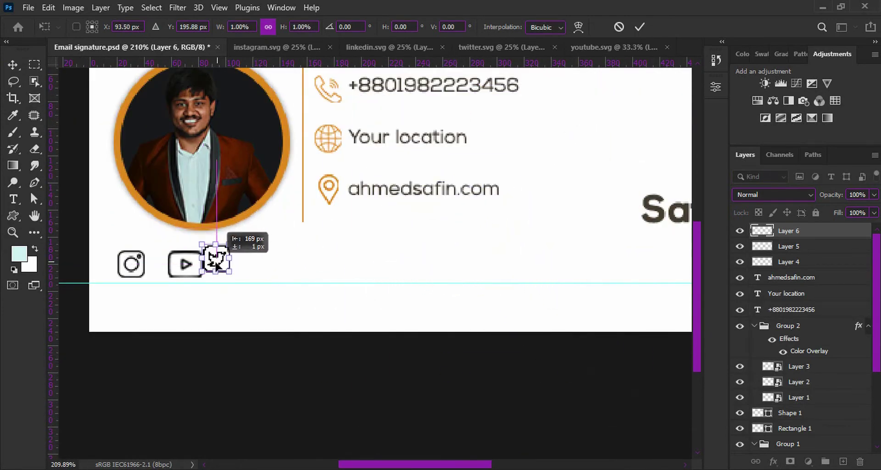
scroll(182, 264, up, 3)
scroll(183, 264, up, 3)
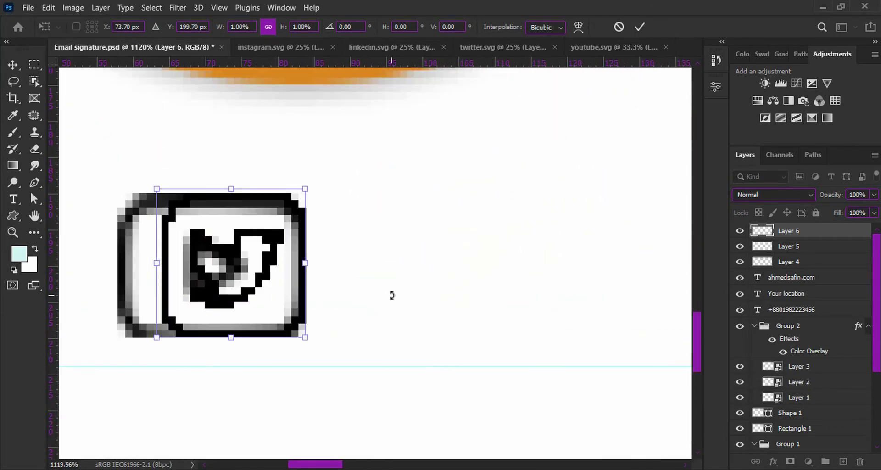
key(Return)
Move Twitter right of YouTube and select the three social icons together.
drag(306, 295, 560, 291)
scroll(560, 291, down, 3)
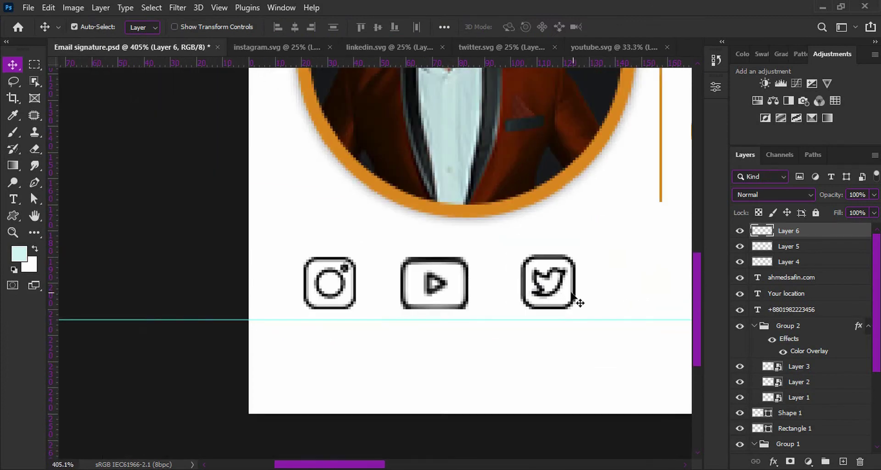
scroll(596, 284, down, 1)
scroll(598, 289, down, 2)
scroll(550, 256, down, 2)
drag(305, 348, 84, 317)
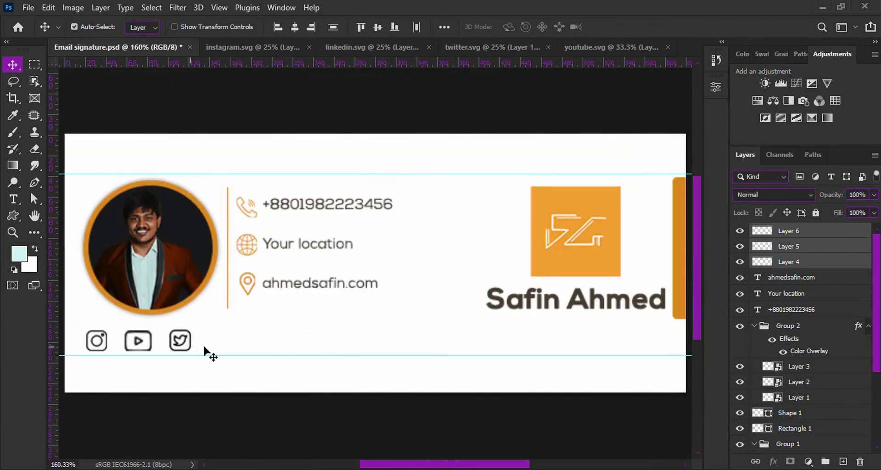
key(ctrl+t)
key(Return)
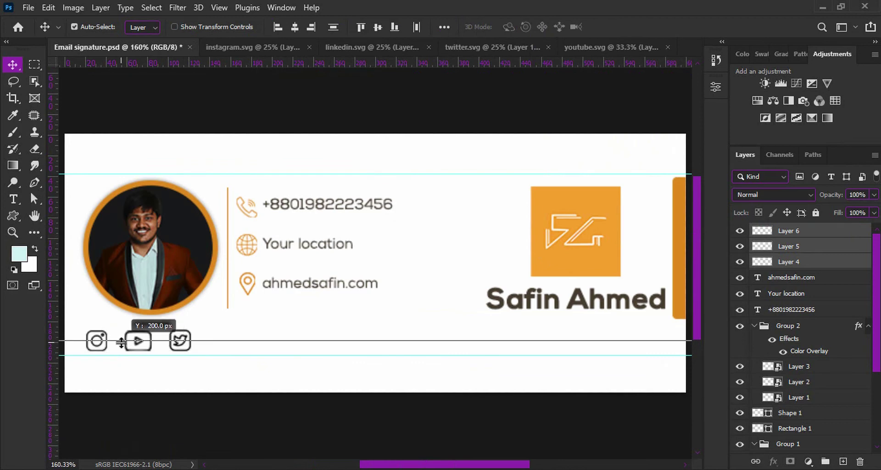
scroll(790, 400, down, 2)
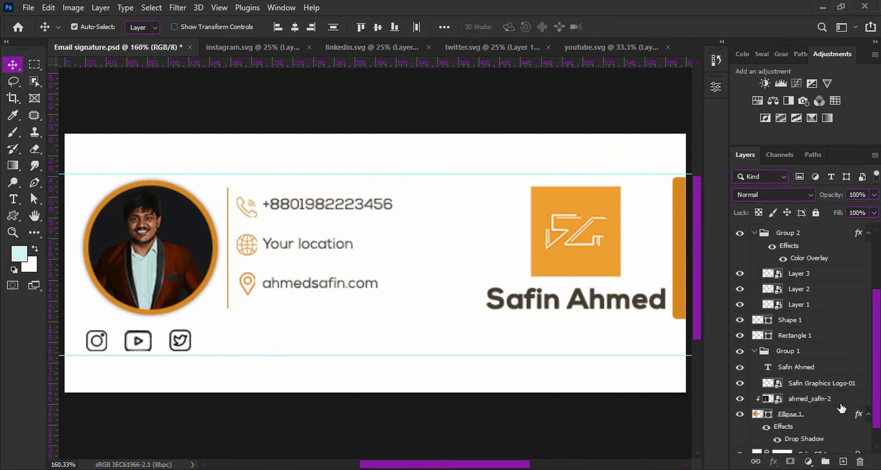
Shrink the three social icons together.
key(ctrl+t)
drag(192, 352, 177, 352)
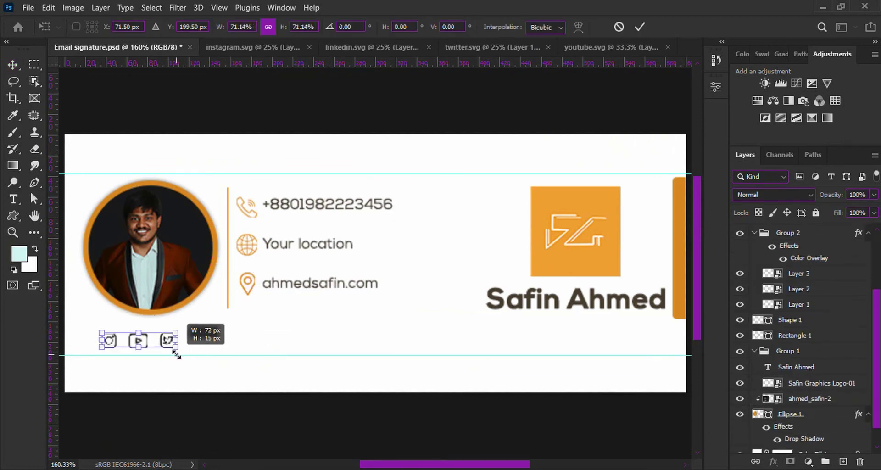
key(Return)
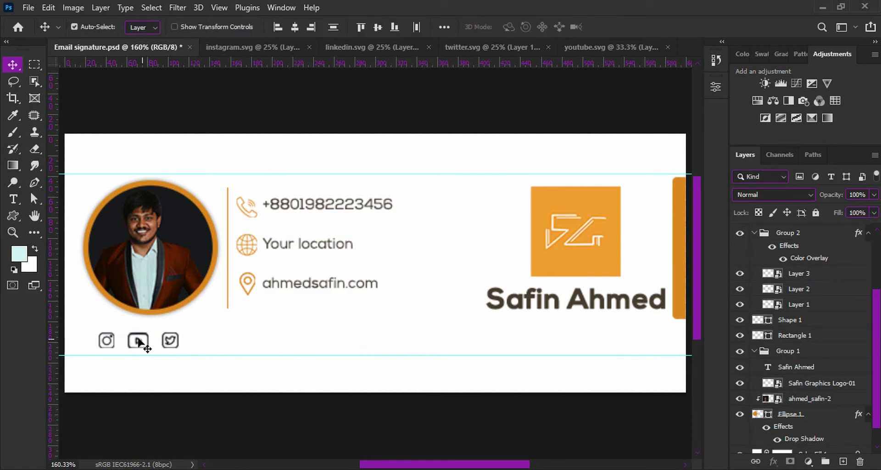
Move YouTube far right under the name and pair Twitter beside Instagram.
drag(137, 345, 522, 344)
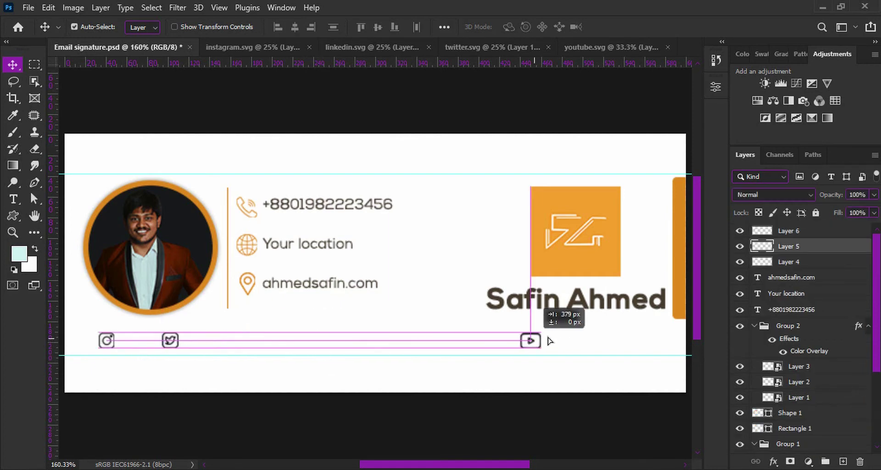
drag(173, 342, 164, 342)
drag(108, 342, 117, 342)
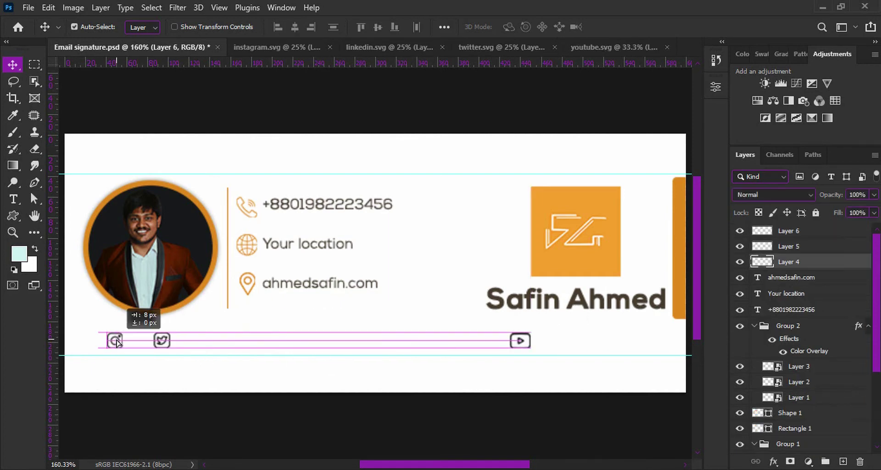
scroll(169, 340, up, 5)
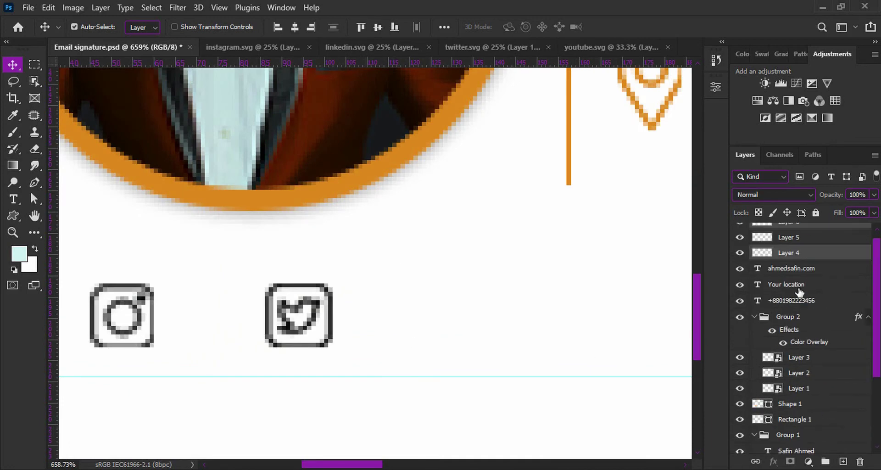
scroll(293, 312, down, 10)
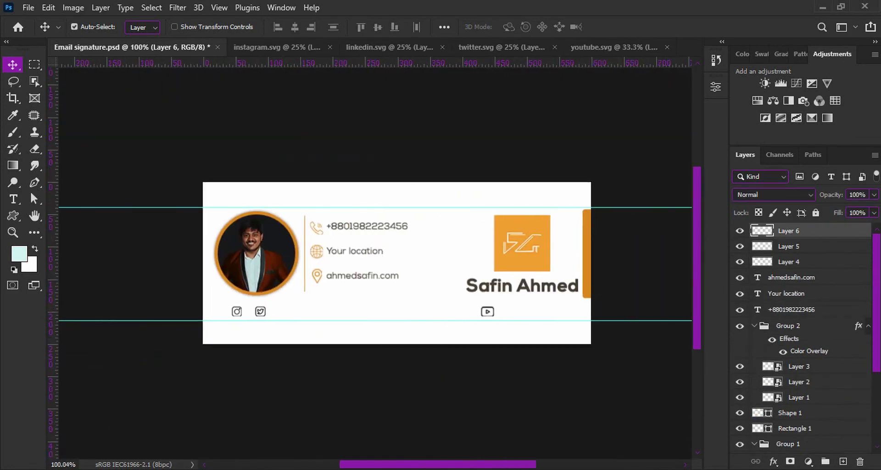
Bring in the LinkedIn icon, scaled to 16 px, and place it after Twitter.
click(294, 47)
drag(220, 110, 333, 321)
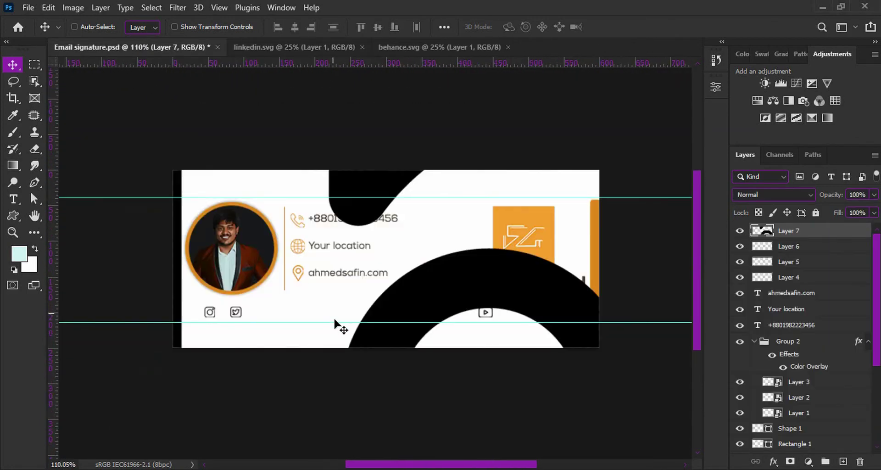
key(ctrl+t)
scroll(332, 310, down, 4)
scroll(330, 310, down, 2)
drag(530, 301, 381, 303)
scroll(381, 302, up, 5)
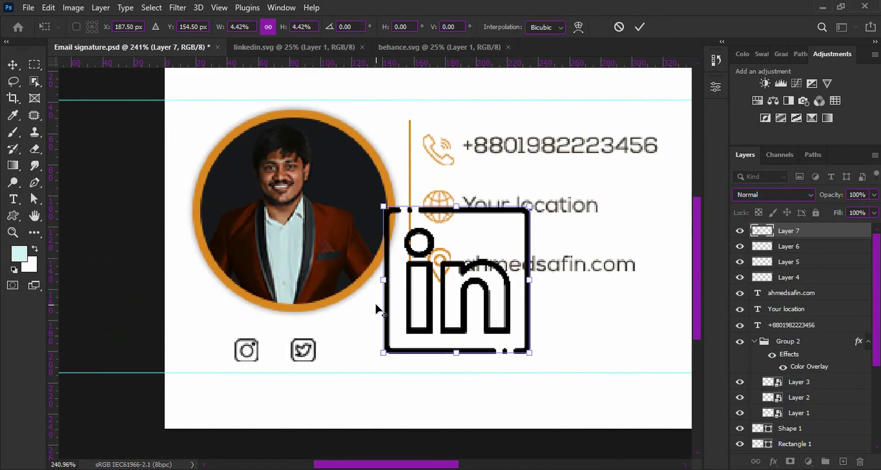
mouse_move(535, 289)
mouse_down()
mouse_move(461, 282)
mouse_move(317, 353)
mouse_move(351, 353)
mouse_up()
key(Return)
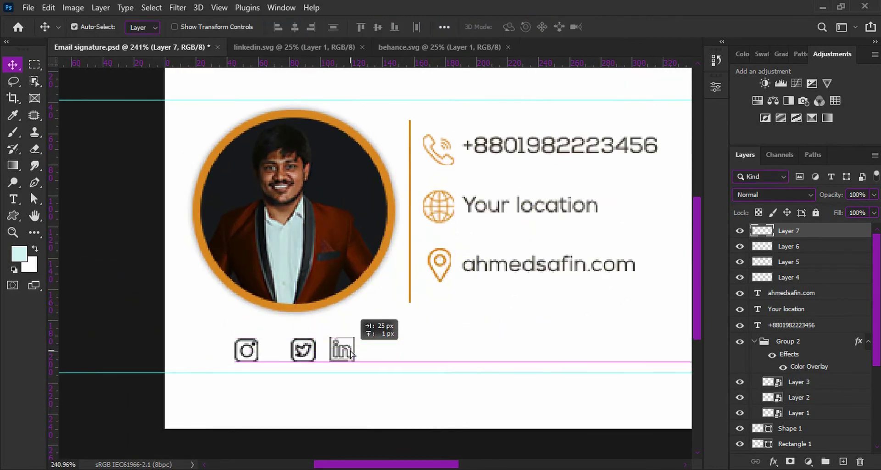
Distribute the Instagram, Twitter and LinkedIn icons evenly by horizontal centres.
click(336, 226)
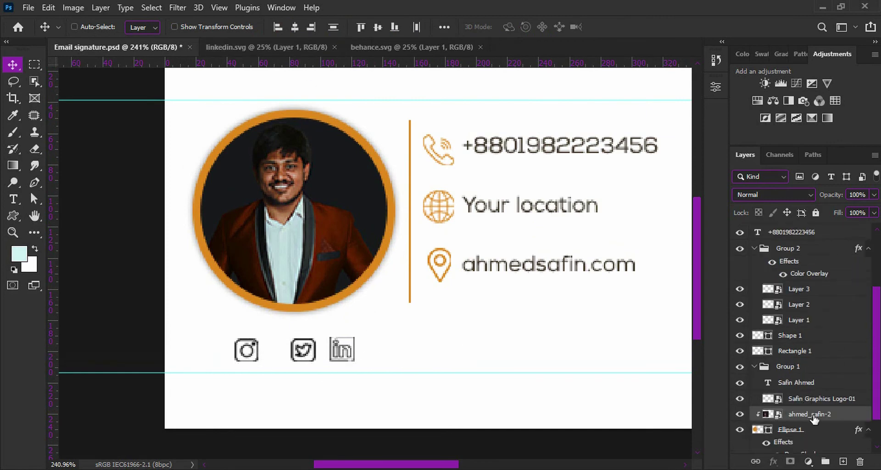
click(419, 305)
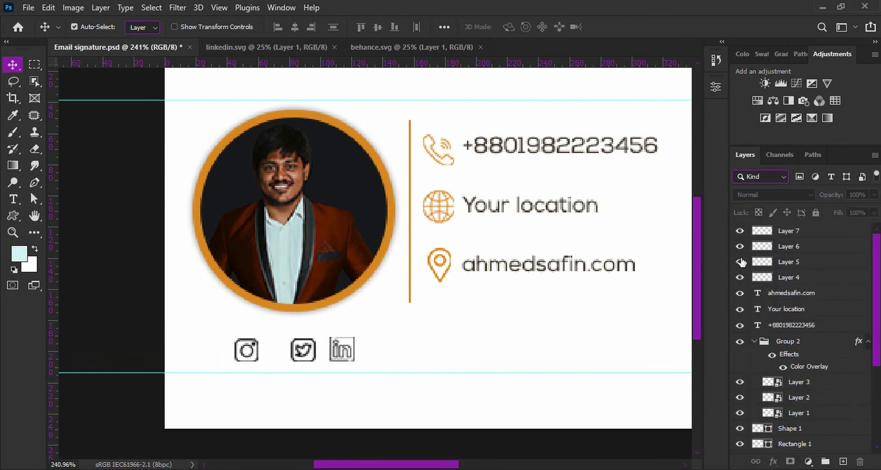
click(744, 232)
shift+click(745, 246)
click(739, 277)
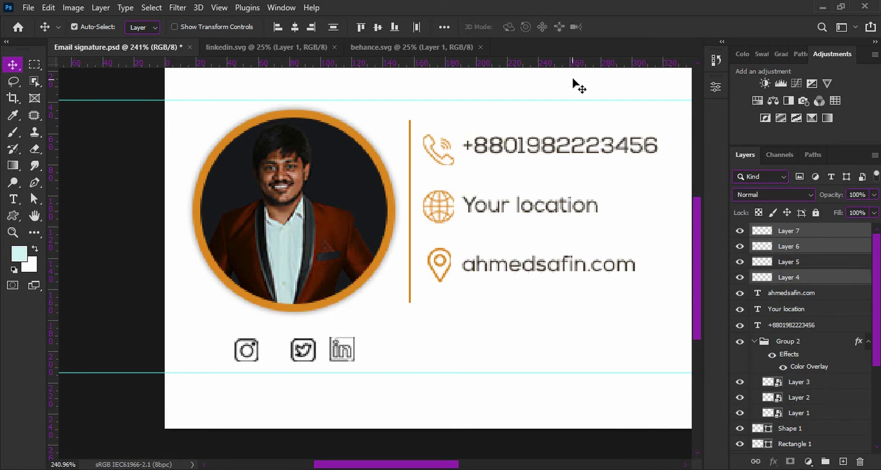
click(417, 28)
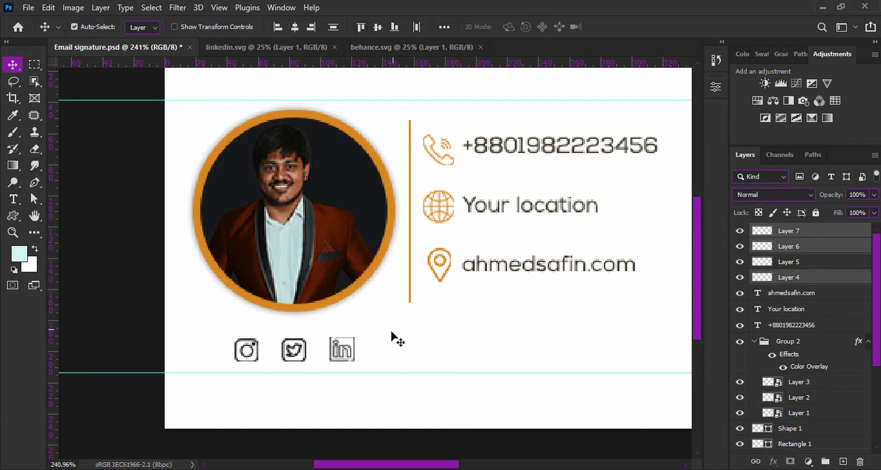
scroll(394, 349, down, 2)
click(789, 230)
ctrl+click(812, 247)
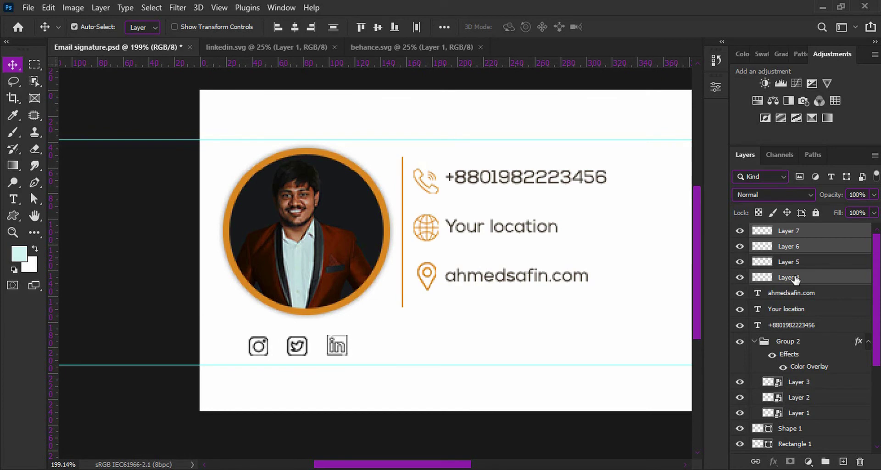
Copy the Behance graphic from behance.svg into the signature and scale it down.
click(370, 46)
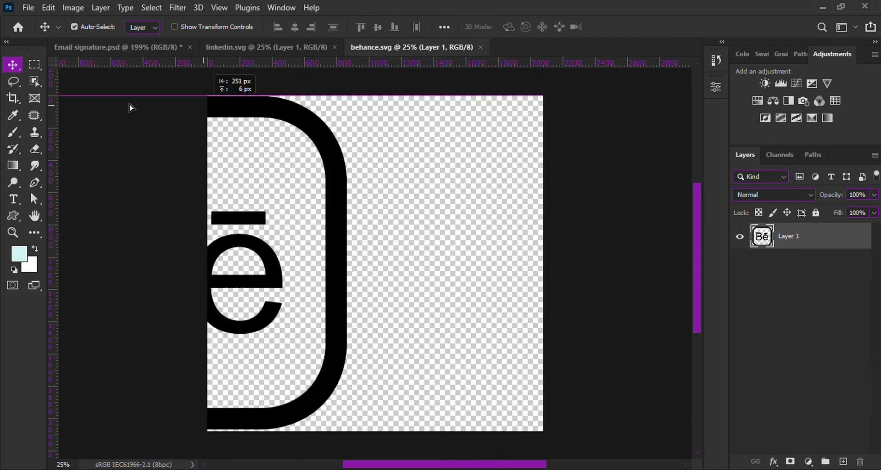
drag(275, 184, 461, 289)
key(ctrl+t)
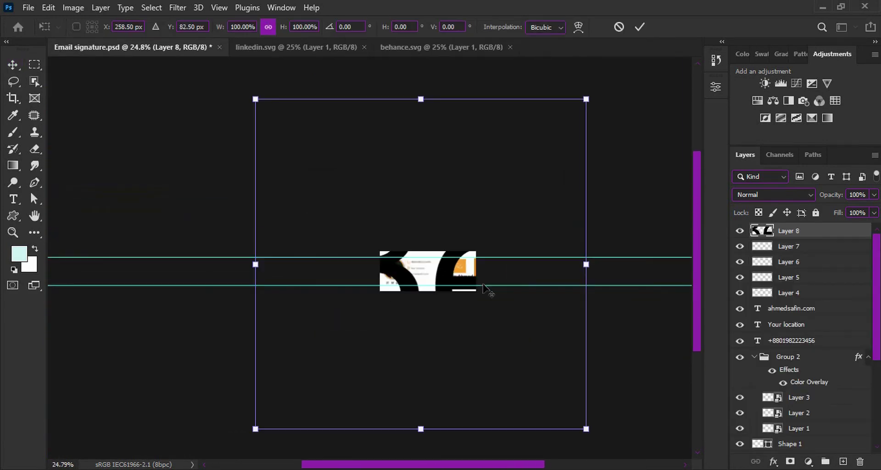
drag(584, 262, 472, 289)
scroll(487, 284, up, 3)
key(Return)
Convert the Behance layer to a Smart Object, shrink it to about 41 px, and place it beside YouTube.
right_click(798, 231)
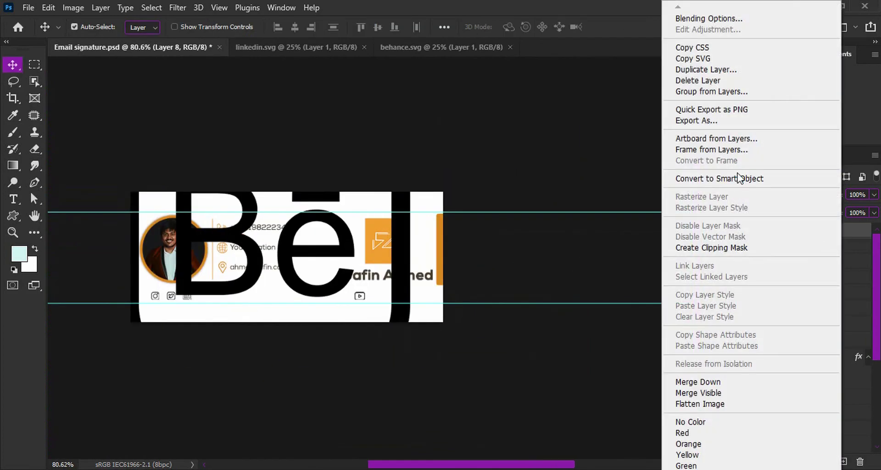
click(592, 177)
key(ctrl+t)
mouse_move(122, 89)
mouse_down()
mouse_move(252, 224)
mouse_move(383, 296)
mouse_up()
scroll(384, 296, up, 5)
mouse_move(422, 274)
mouse_down()
mouse_move(370, 295)
mouse_move(389, 302)
mouse_move(357, 329)
mouse_up()
key(Return)
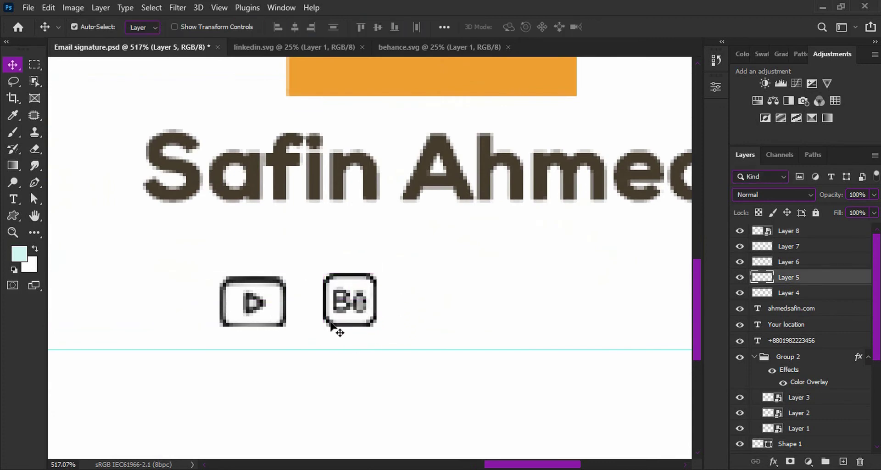
scroll(430, 323, down, 3)
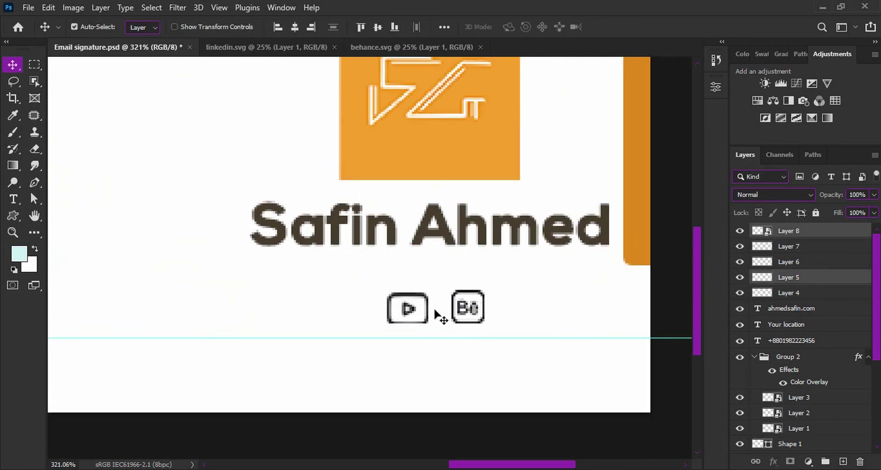
scroll(440, 315, down, 2)
scroll(440, 315, down, 2)
scroll(440, 316, down, 1)
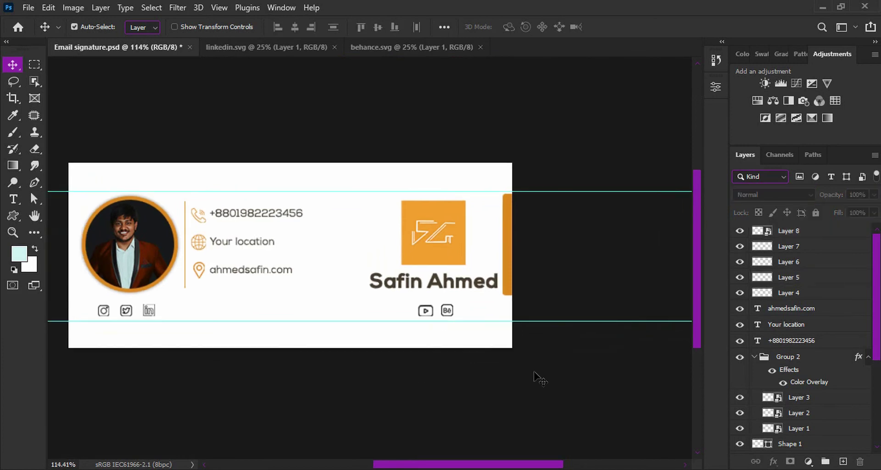
scroll(535, 373, up, 2)
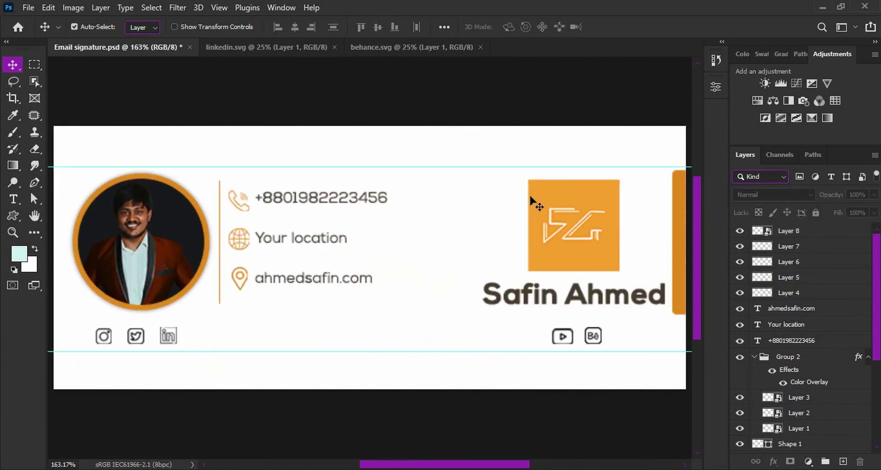
scroll(442, 114, down, 3)
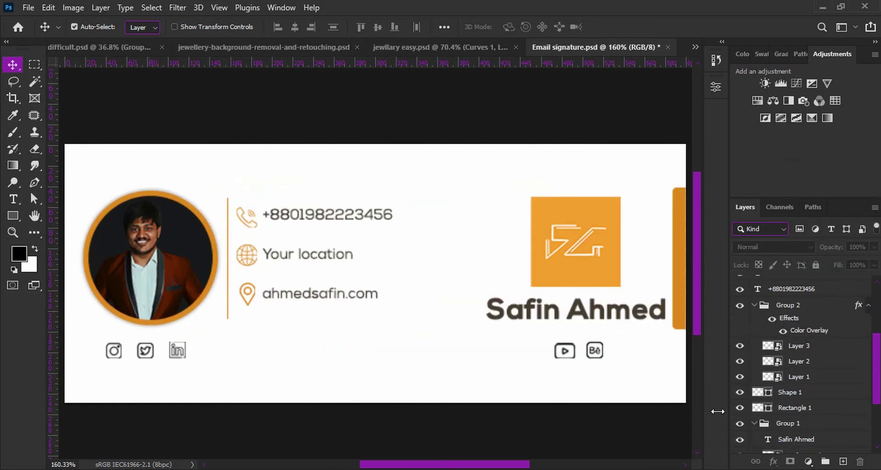
Group the three left social icons as Group 4 and give it an orange Color Overlay.
drag(198, 365, 200, 366)
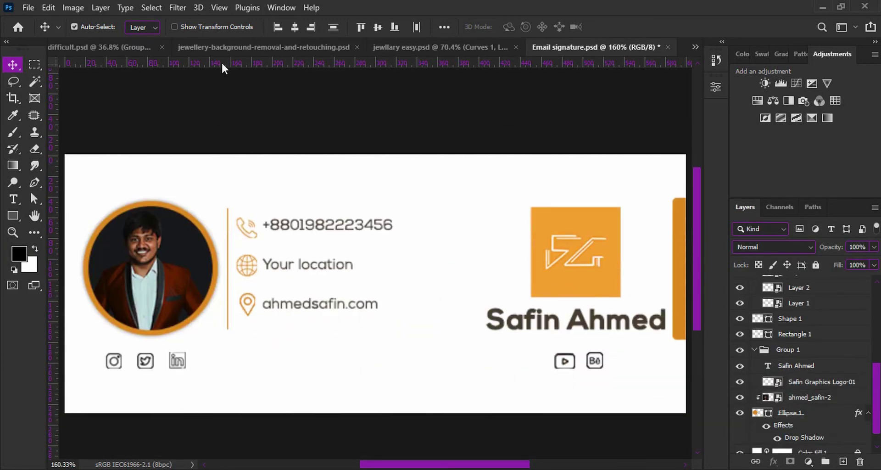
scroll(816, 352, up, 2)
scroll(816, 352, up, 3)
key(ctrl+g)
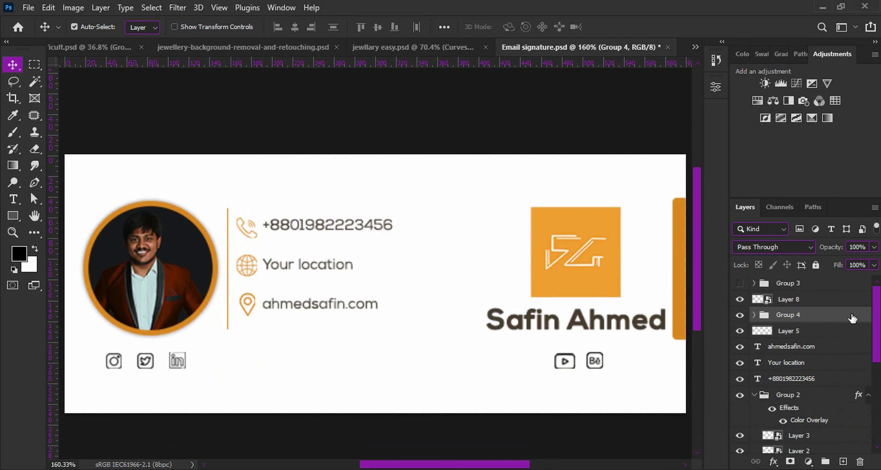
double_click(853, 317)
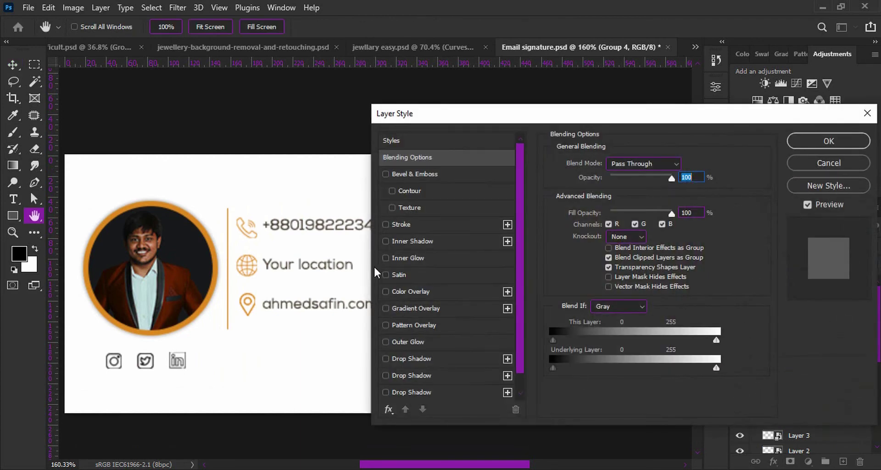
click(385, 292)
key(Return)
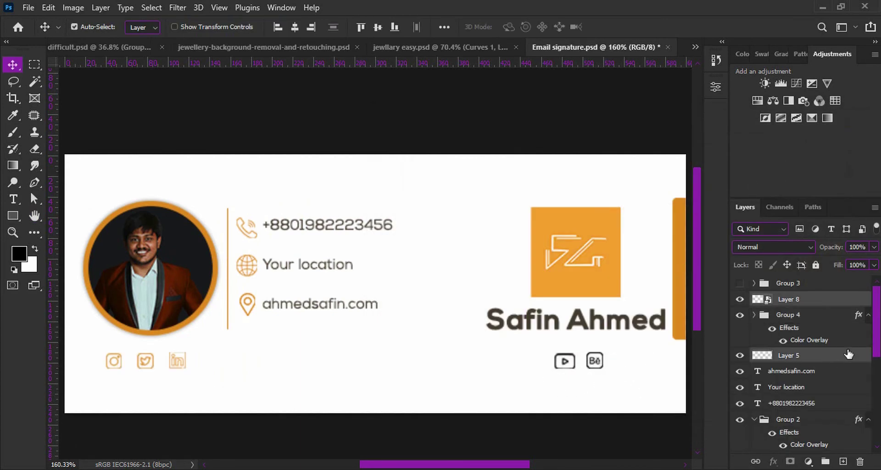
Group the YouTube and Behance icons as Group 5 with an orange Color Overlay.
key(ctrl+g)
double_click(825, 301)
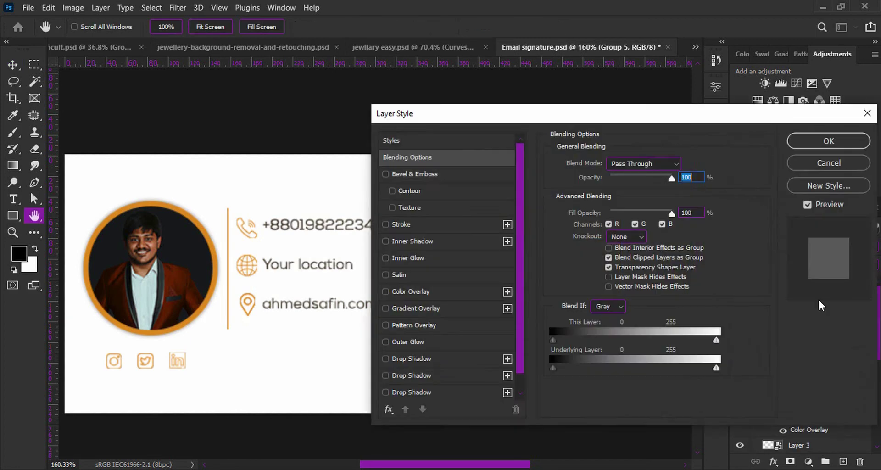
click(385, 292)
key(Return)
Draw a wide orange-filled ellipse over the banner's top-left edge.
scroll(584, 410, down, 1)
click(12, 216)
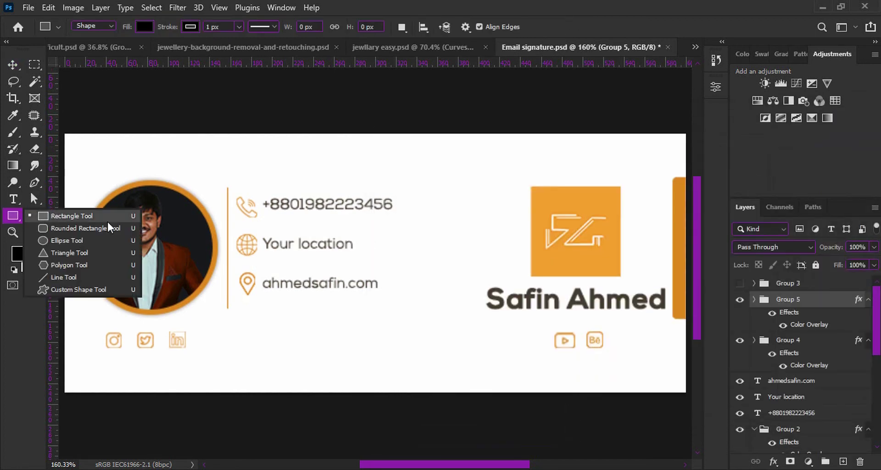
click(78, 240)
scroll(133, 122, down, 2)
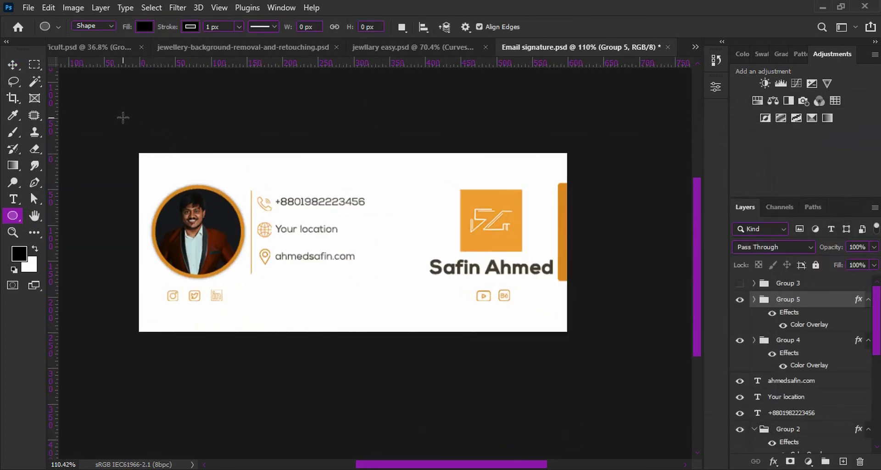
drag(300, 162, 368, 172)
click(567, 216)
click(534, 285)
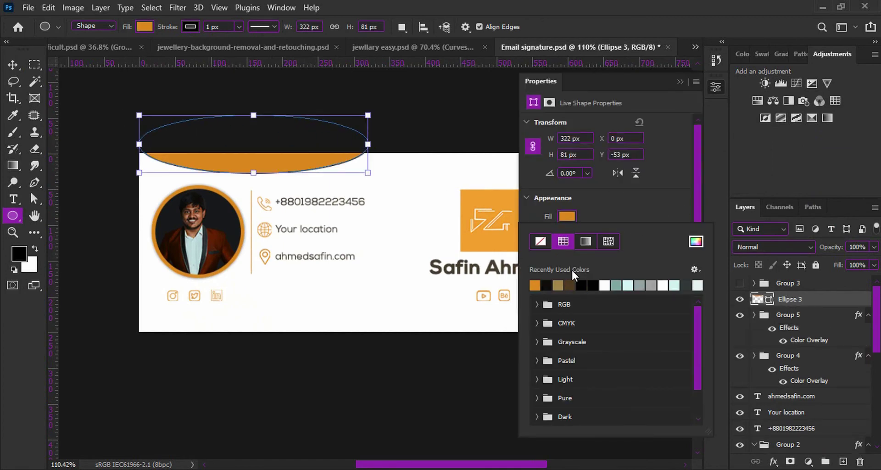
key(v)
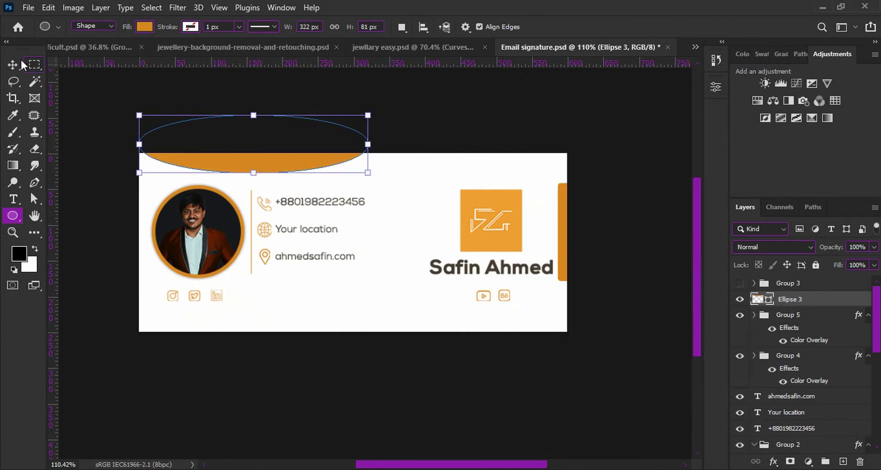
Rotate the ellipse to -150° and tuck it into the top-left corner.
key(ctrl+t)
drag(289, 189, 187, 202)
scroll(187, 203, up, 5)
scroll(304, 252, down, 3)
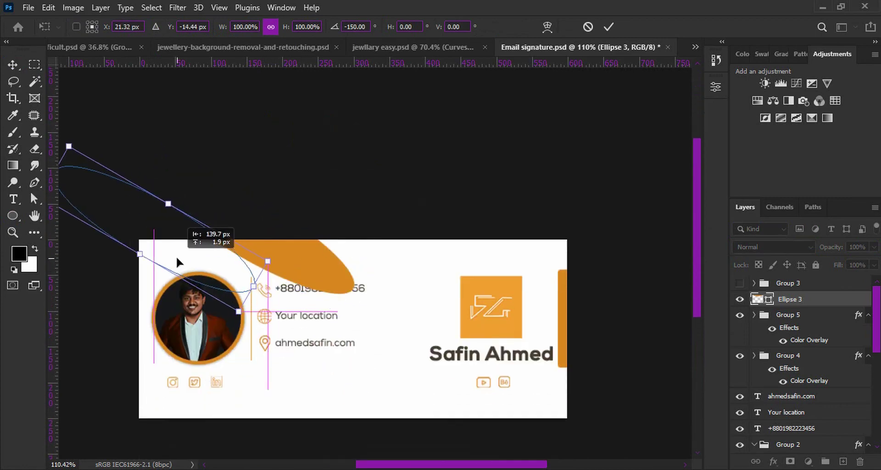
drag(175, 255, 168, 242)
key(Return)
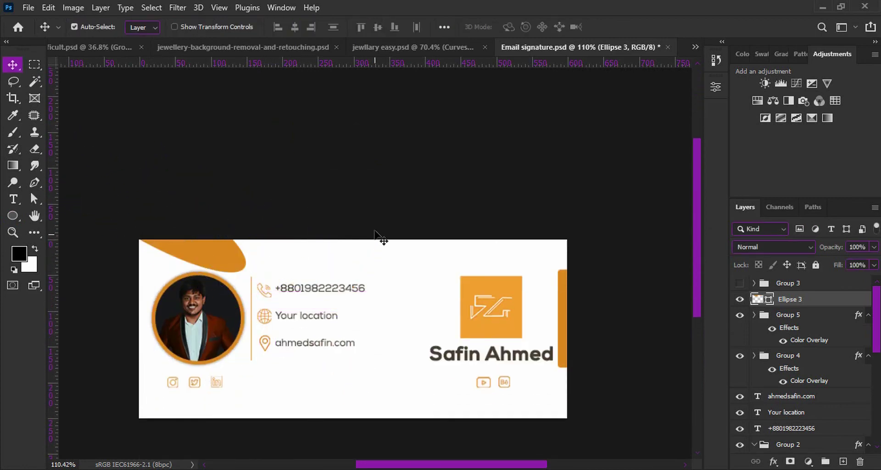
Duplicate the ellipse, rotate it to about 136°, and place it at the top-right corner.
scroll(383, 235, down, 2)
drag(338, 291, 517, 258)
key(ctrl+t)
drag(563, 201, 546, 294)
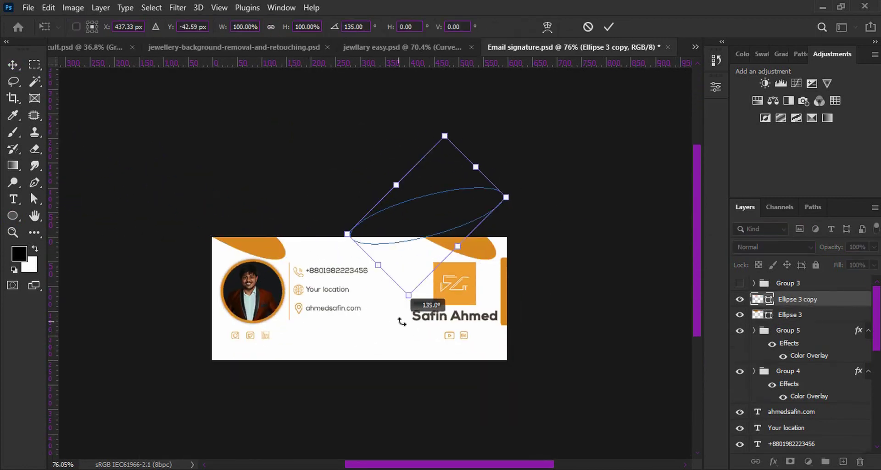
drag(403, 319, 460, 318)
drag(568, 257, 608, 305)
key(Return)
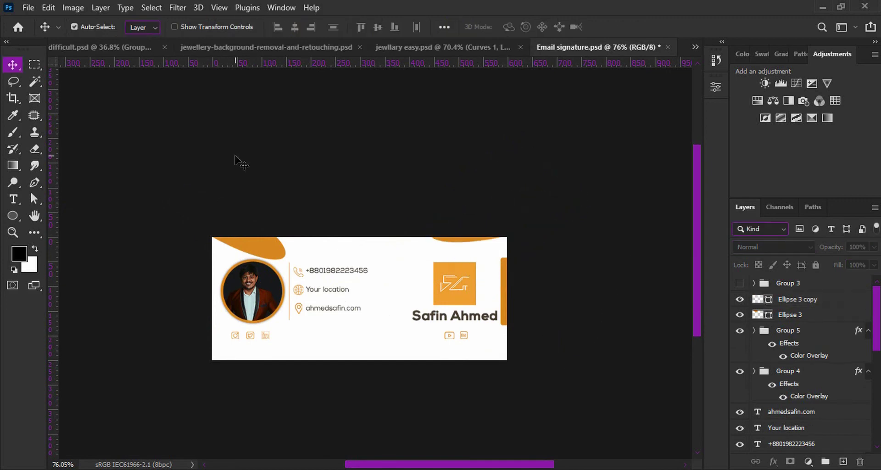
Duplicate the ellipse again and tilt it into the banner's bottom-right corner.
scroll(356, 271, up, 1)
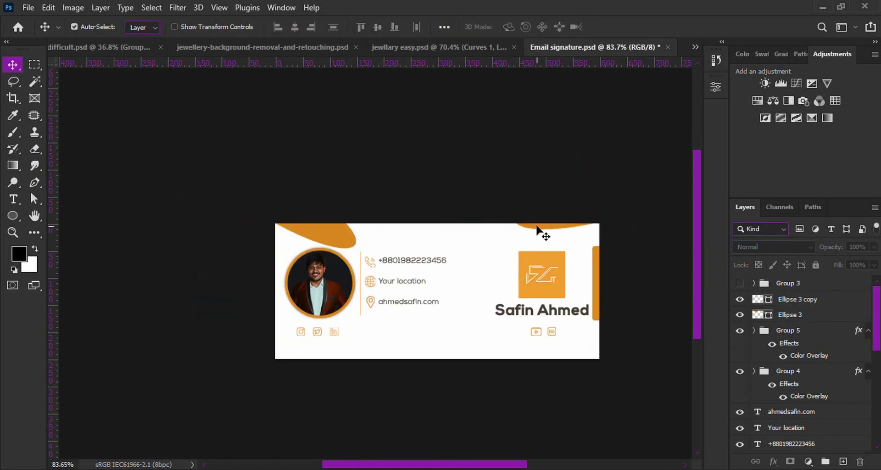
drag(538, 229, 538, 377)
scroll(491, 397, down, 1)
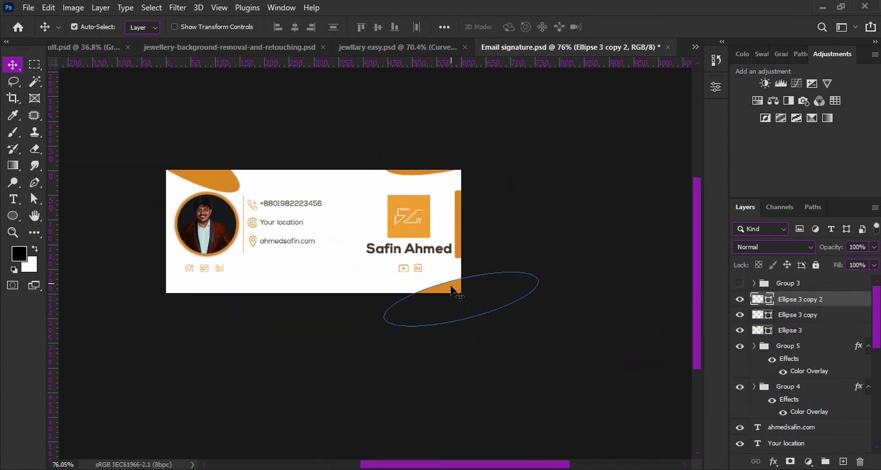
key(ctrl+t)
drag(491, 305, 443, 315)
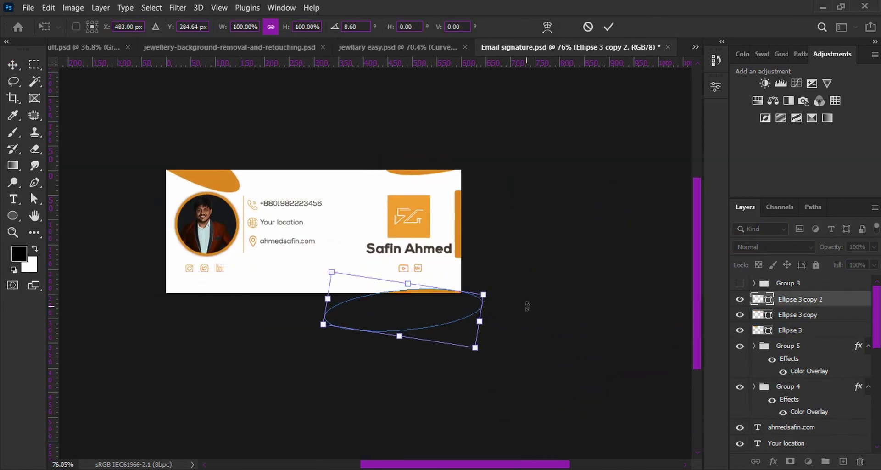
key(Return)
click(671, 158)
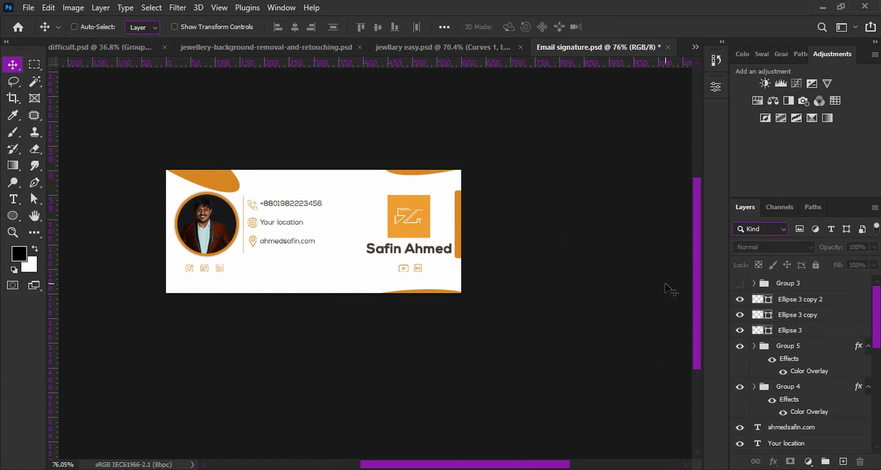